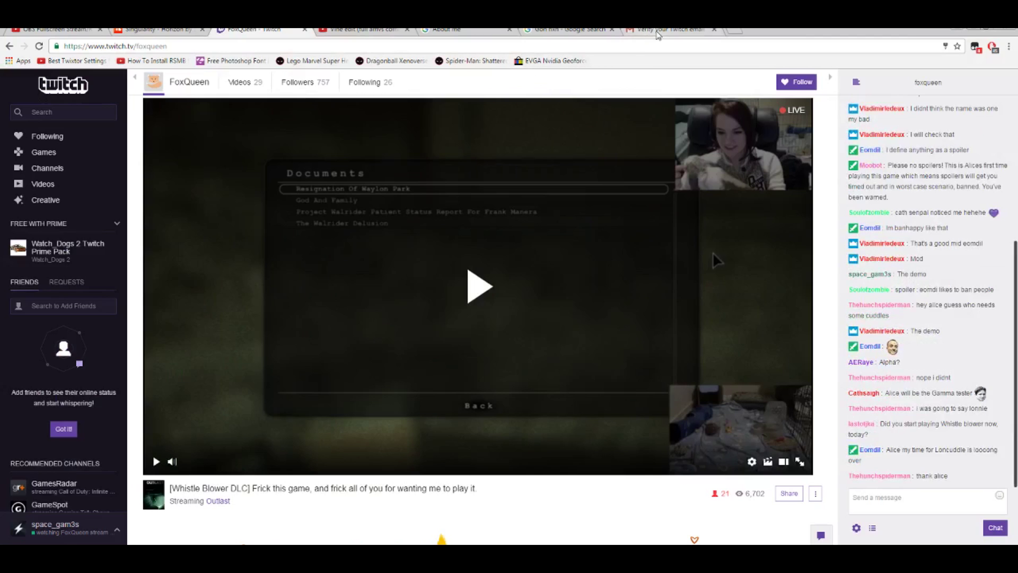
Switch to the YouTube video "Vine edit (full amvs coming soon :)" and replay its closing clips, pausing in between
key(ctrl+Tab)
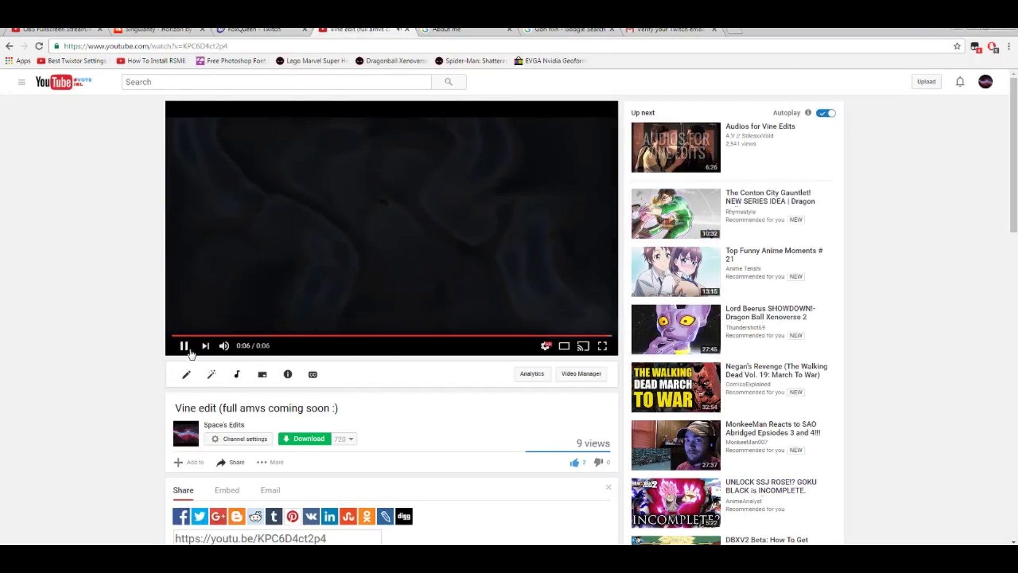
click(184, 345)
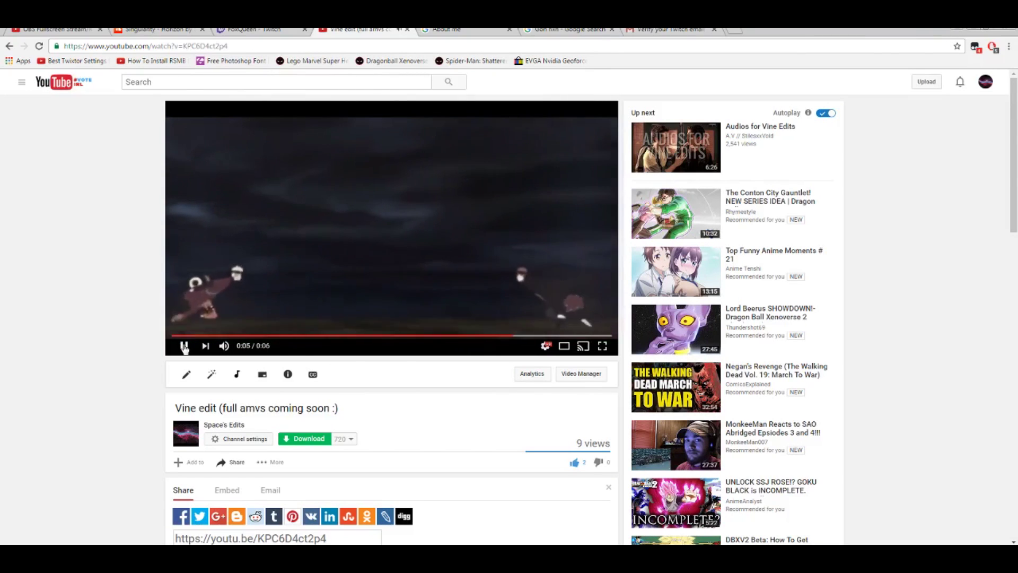
click(184, 347)
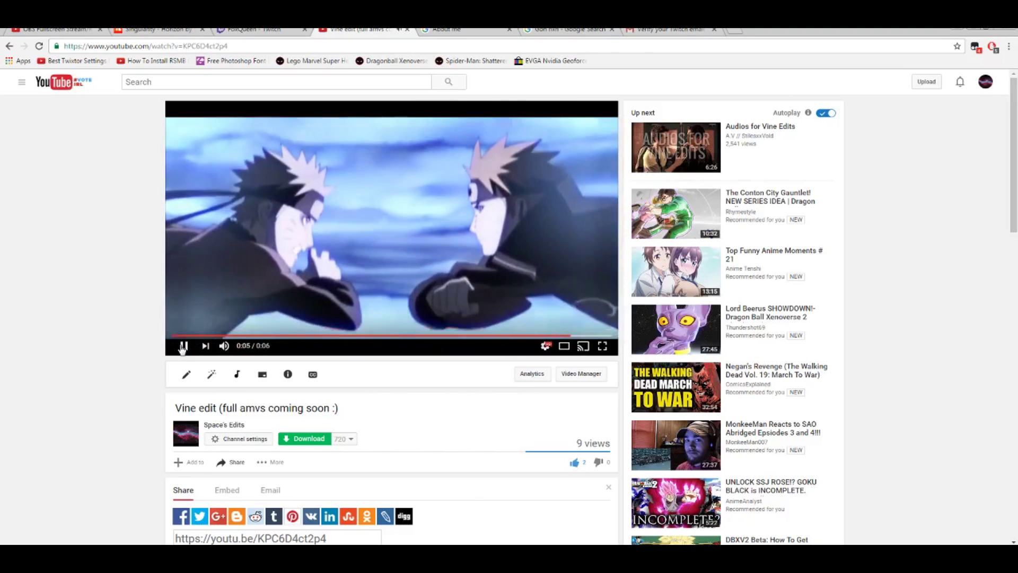
click(183, 346)
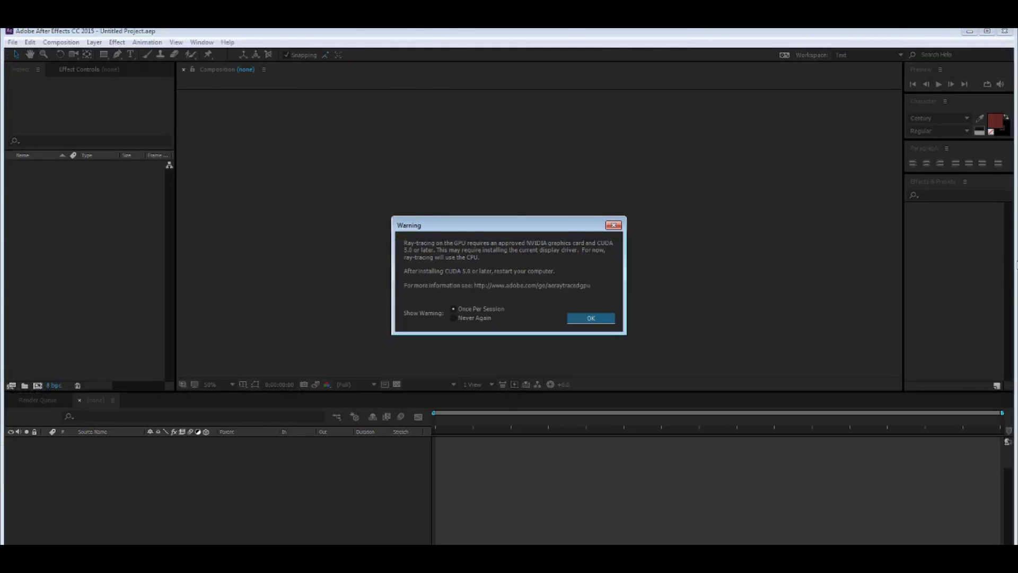
In After Effects, dismiss the ray-tracing warning and the welcome screen, and restore the window to fill the display
click(587, 318)
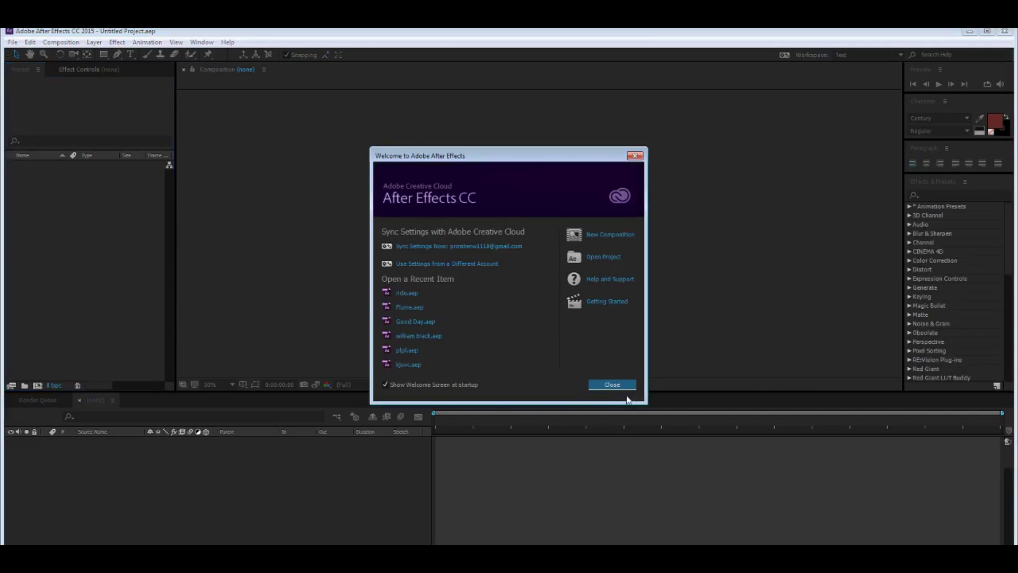
click(613, 384)
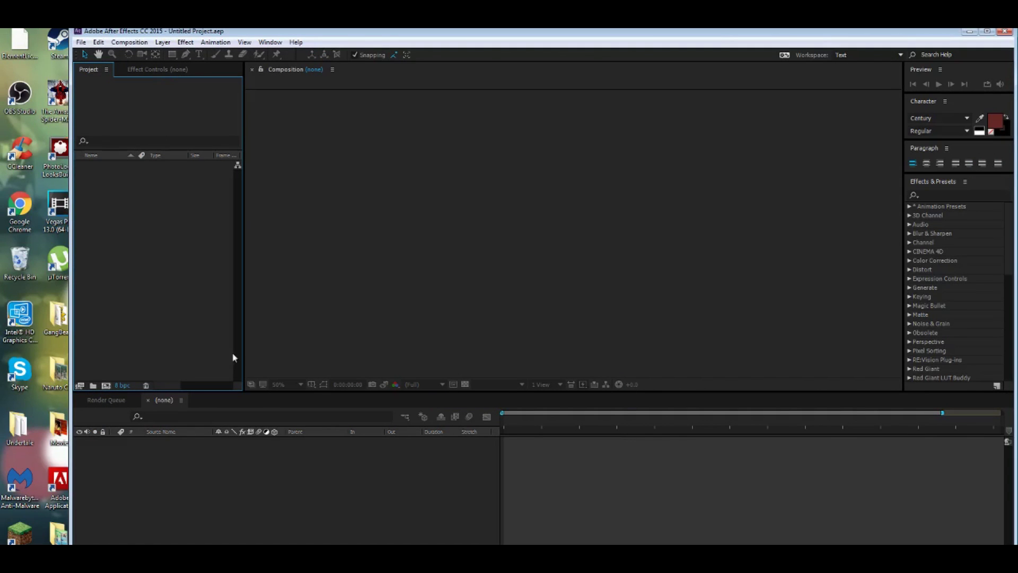
click(987, 31)
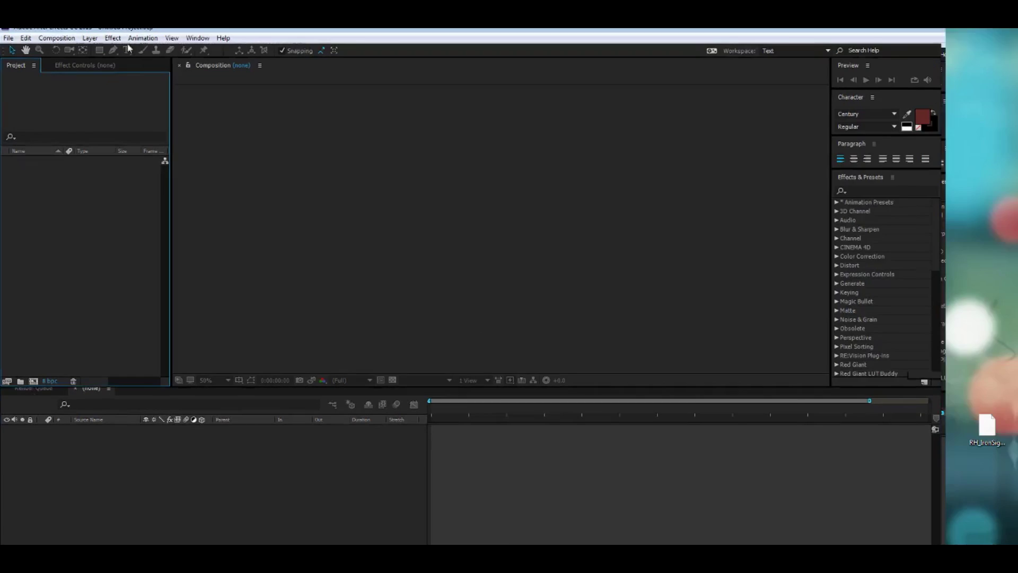
Import the "[Leopard-Raws] Akame ga Kill! - 24 END" video from the Documents library into the project as footage
right_click(112, 220)
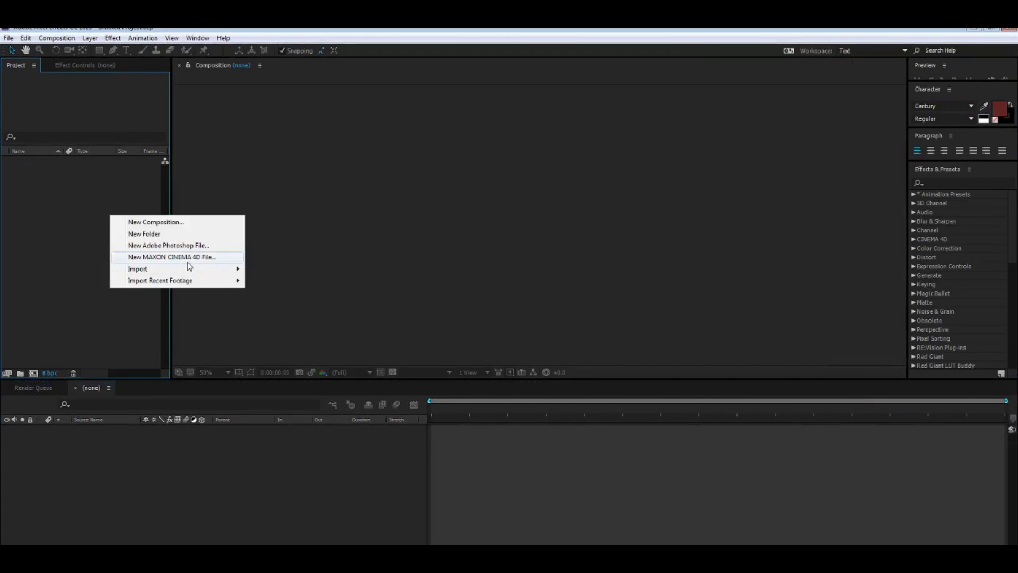
mouse_move(176, 272)
click(251, 282)
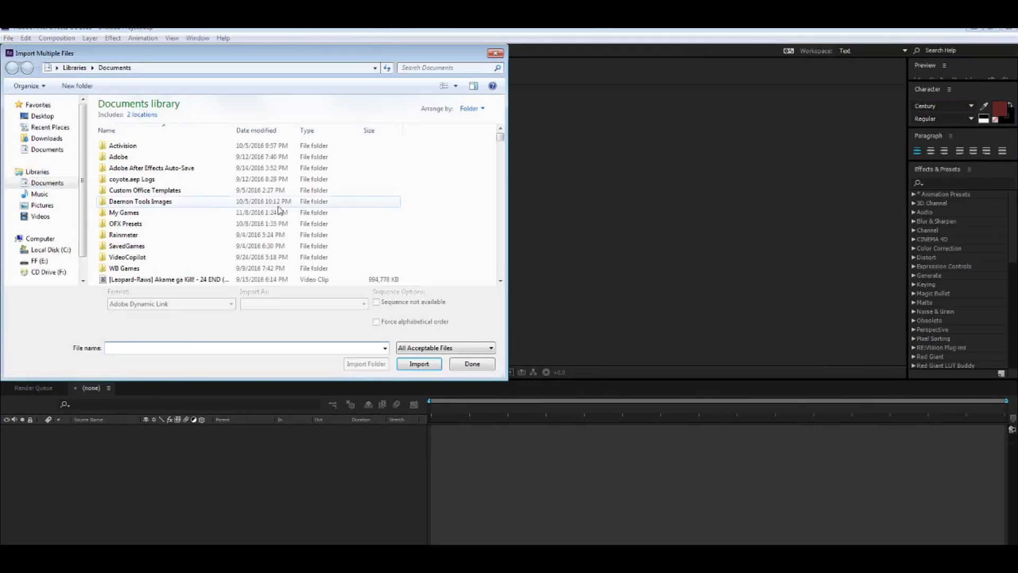
click(186, 280)
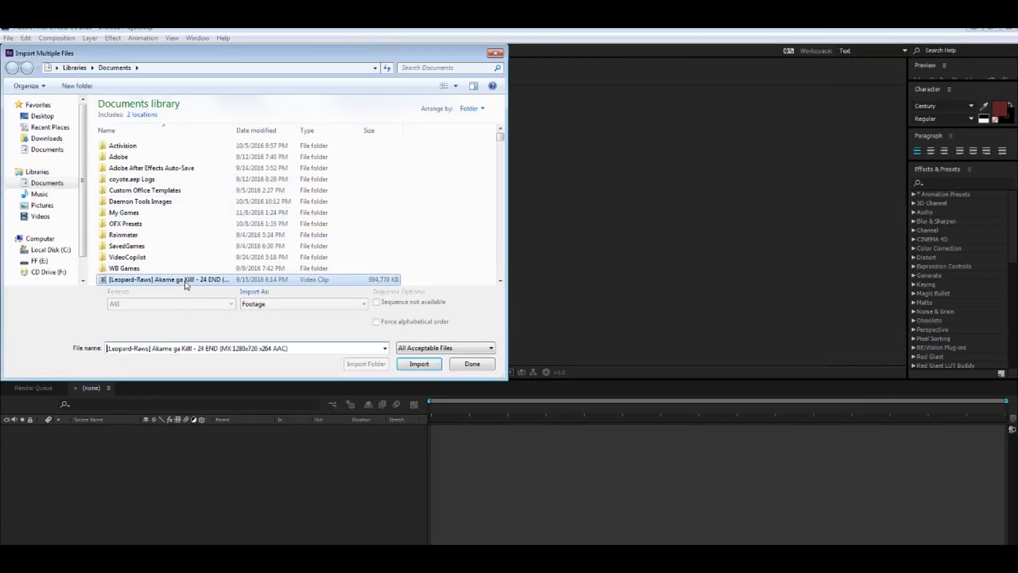
click(415, 367)
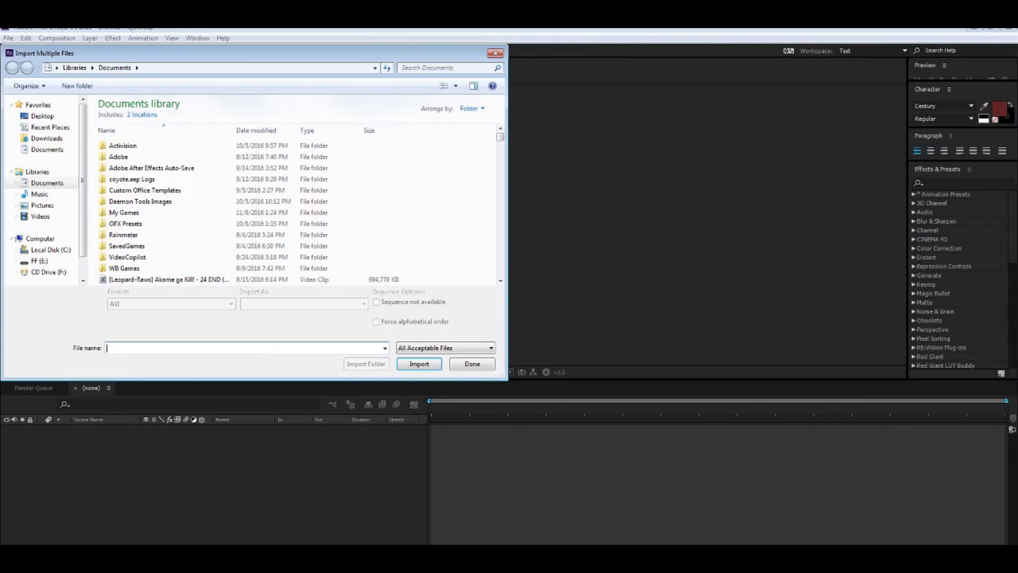
click(494, 51)
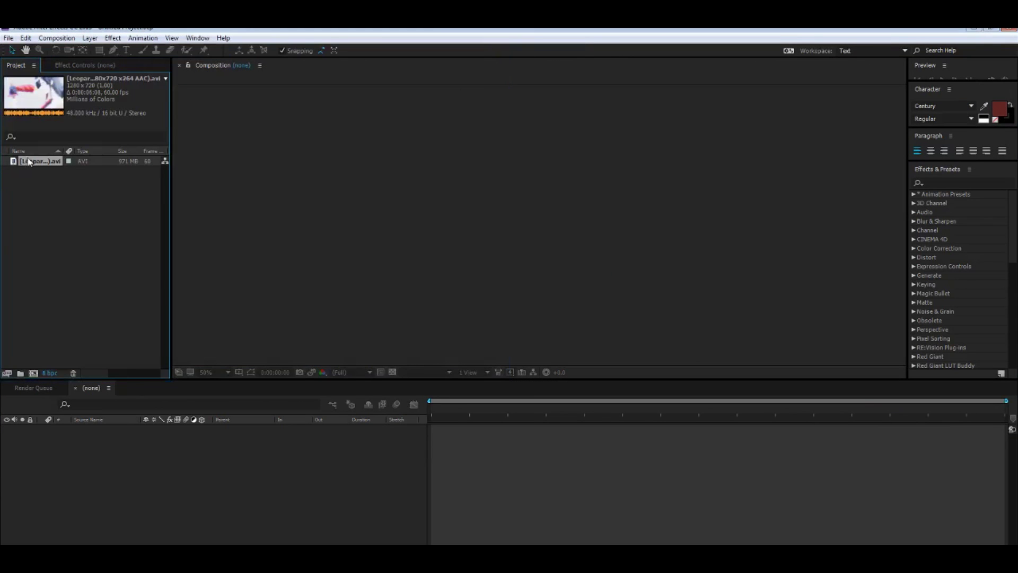
Import one of the "[Leopard-Raws] One-Punch Man - 12 END" clips from the Documents library as a second footage item
click(34, 373)
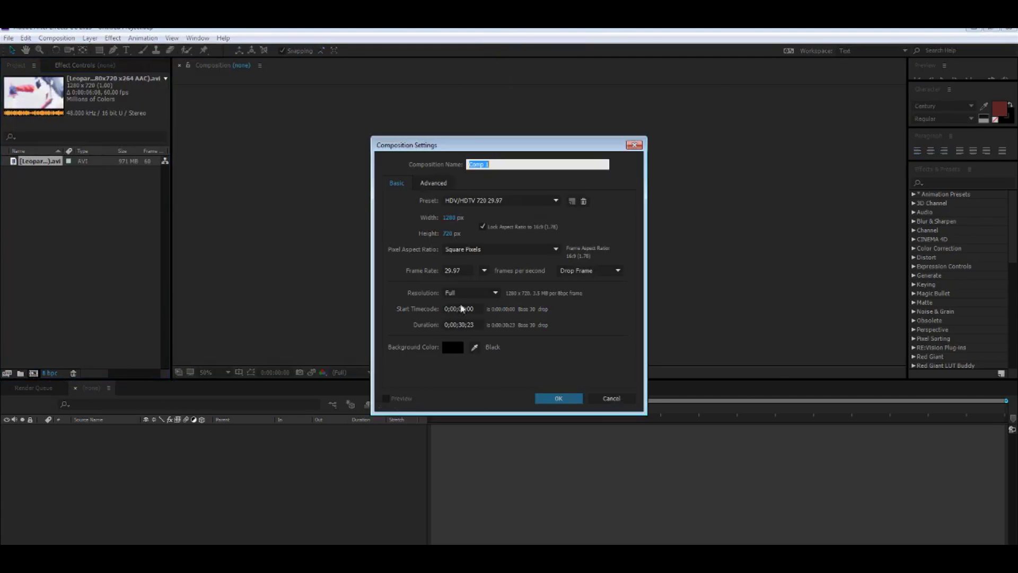
click(610, 400)
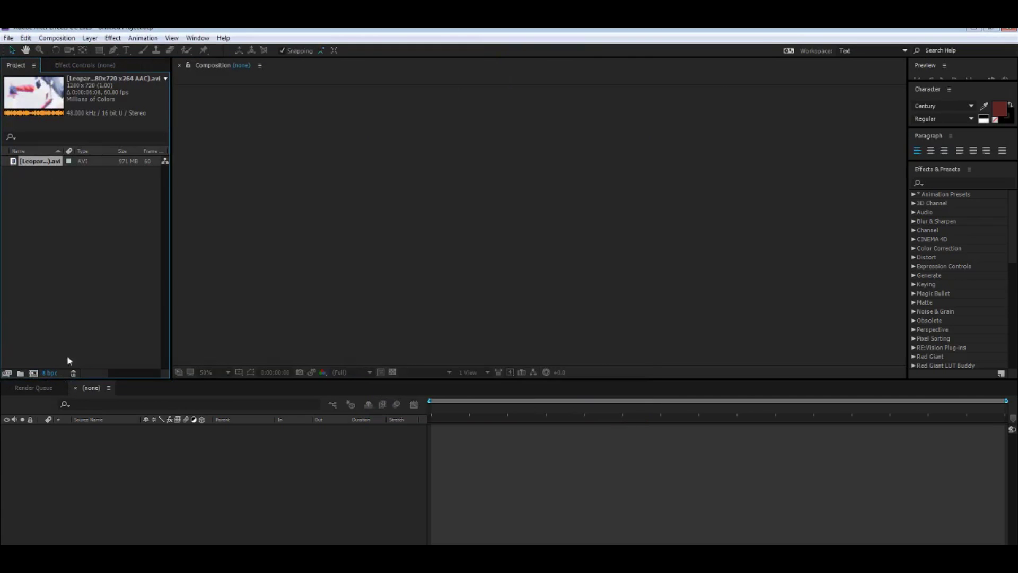
right_click(46, 281)
mouse_move(138, 333)
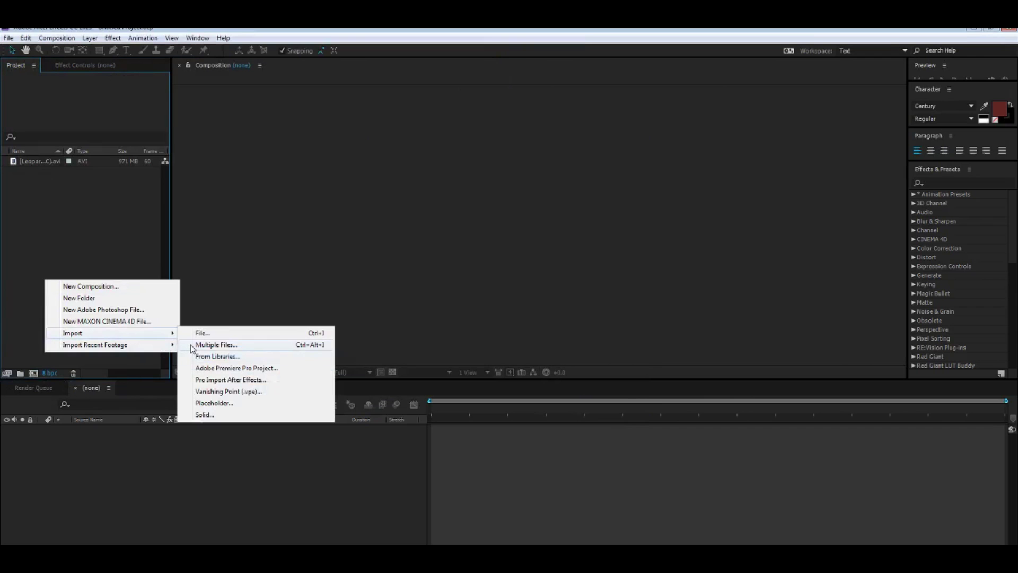
click(193, 336)
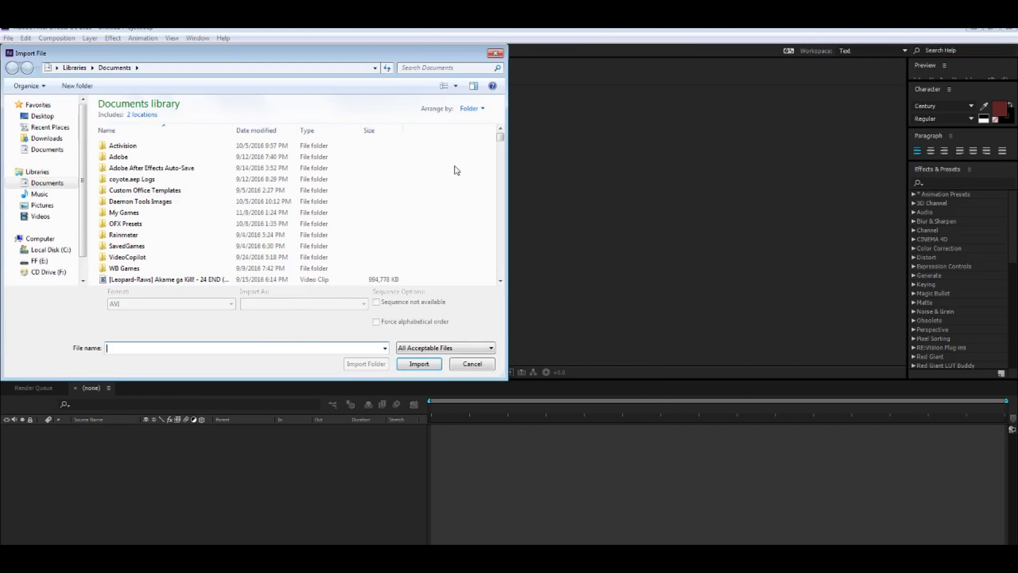
mouse_move(500, 137)
mouse_down()
mouse_move(497, 167)
mouse_move(493, 148)
mouse_up()
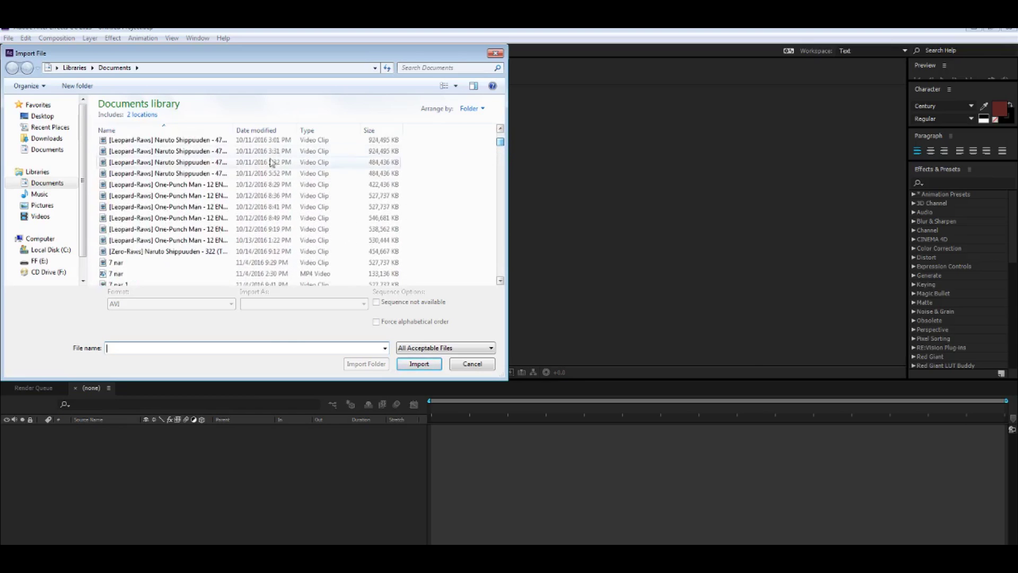
click(218, 219)
double_click(216, 219)
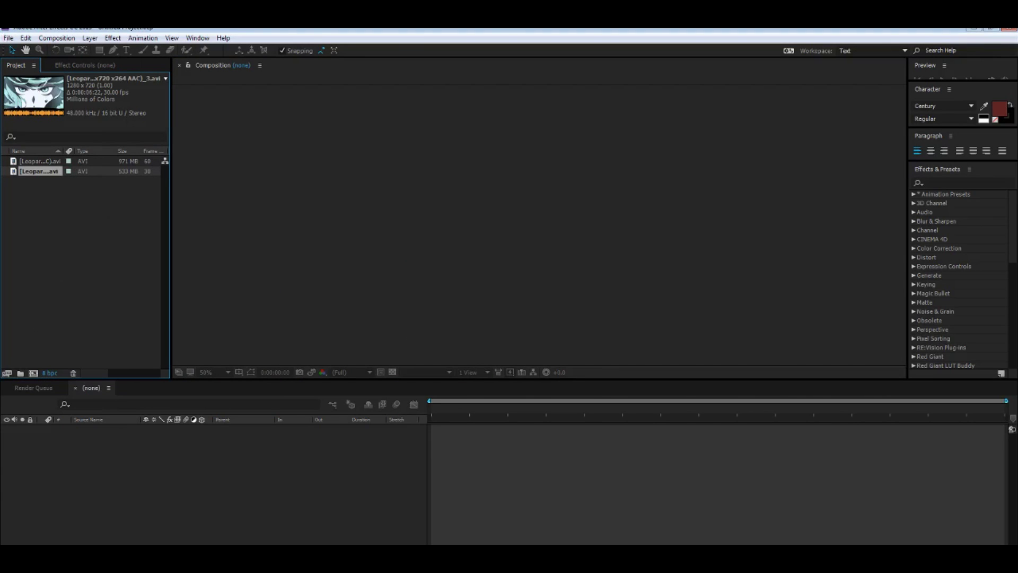
Bring the "[Anime Land] Naruto Shippuuden 450" video from the Downloads folder into the project and create a composition from it
key(alt+Tab)
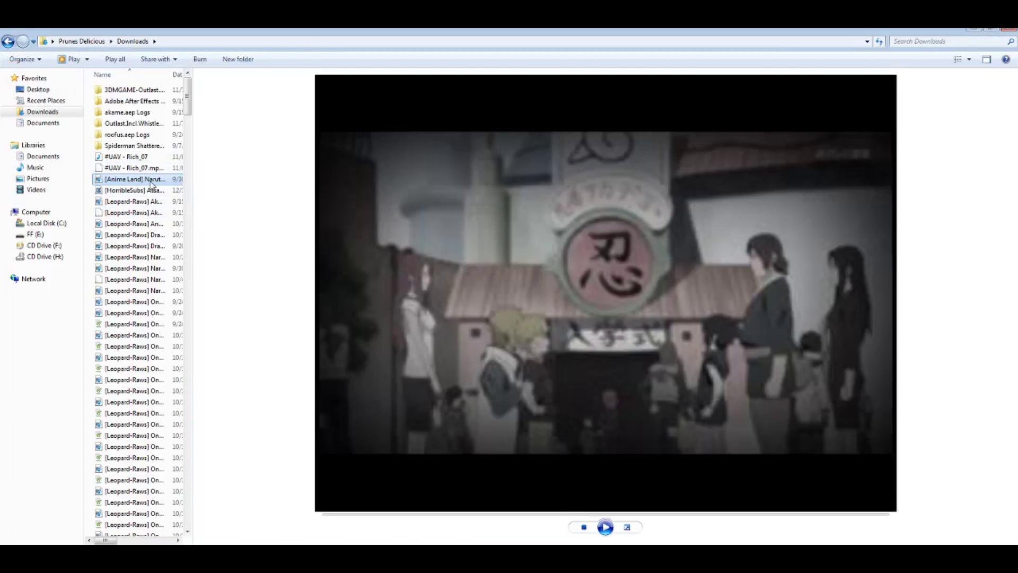
key(alt+Tab)
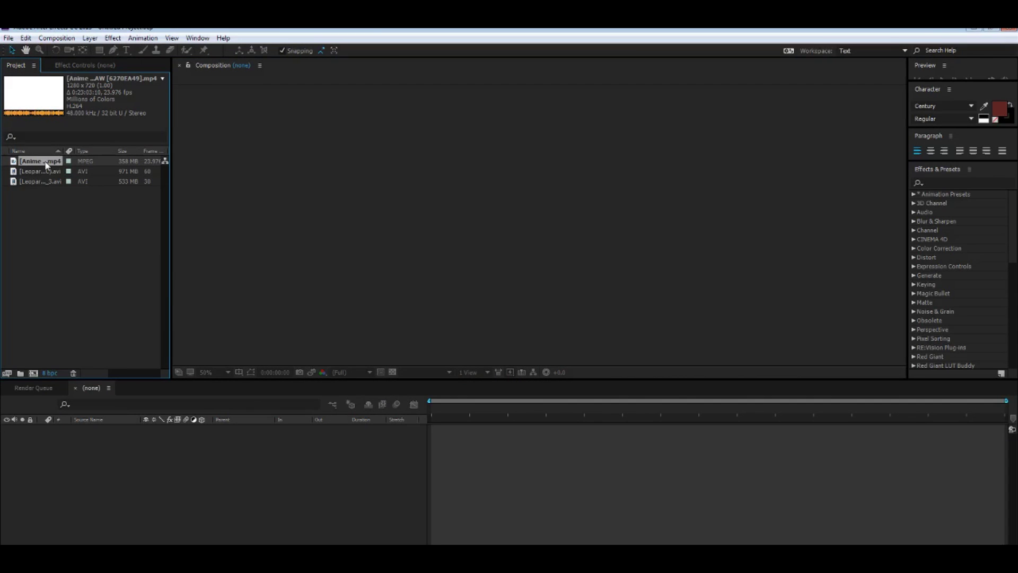
drag(46, 166, 36, 377)
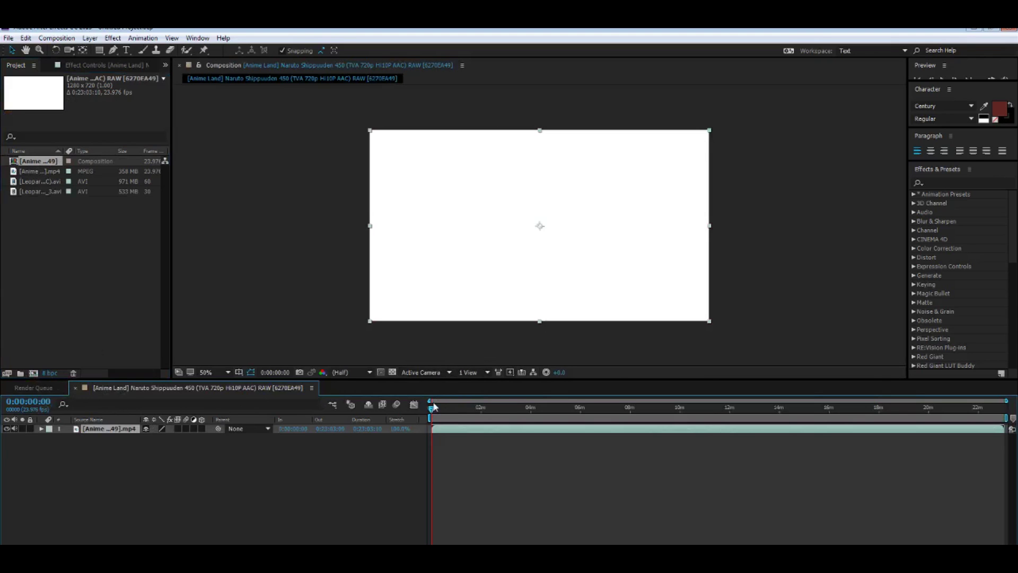
Split the Naruto Shippuuden layer at 0:02:56:15 and delete the part before the split
drag(433, 408, 508, 387)
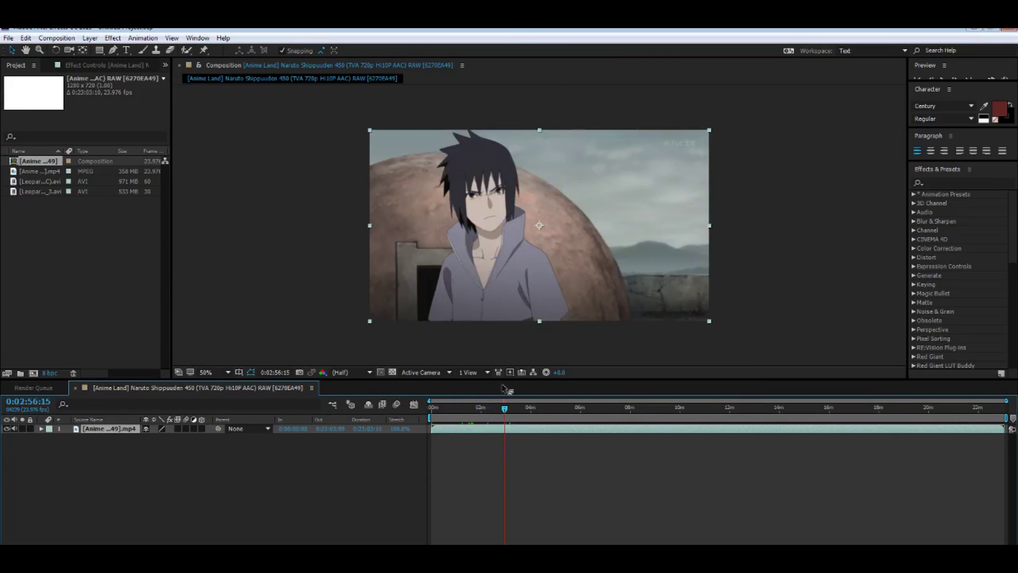
key(ctrl+s)
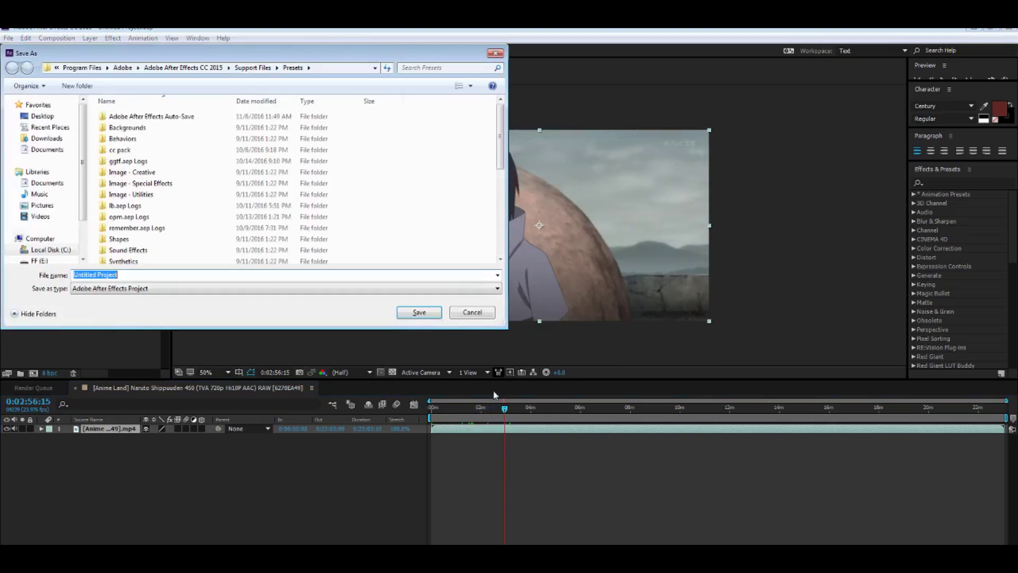
click(469, 313)
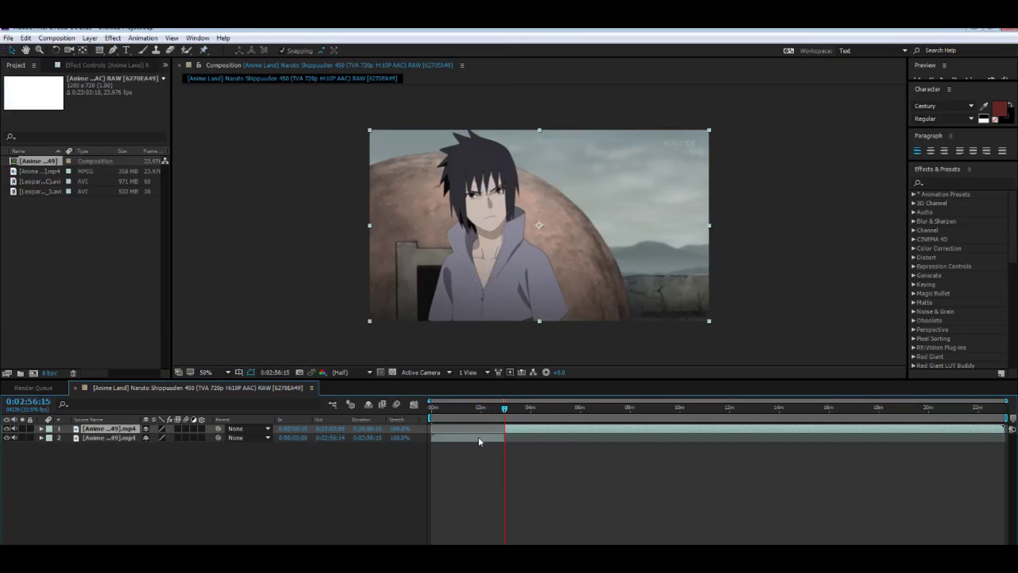
key(ctrl+shift+d)
key(Delete)
Move the remaining Naruto Shippuuden clip along the timeline so it starts exactly at 0:00:00:00
drag(551, 428, 482, 433)
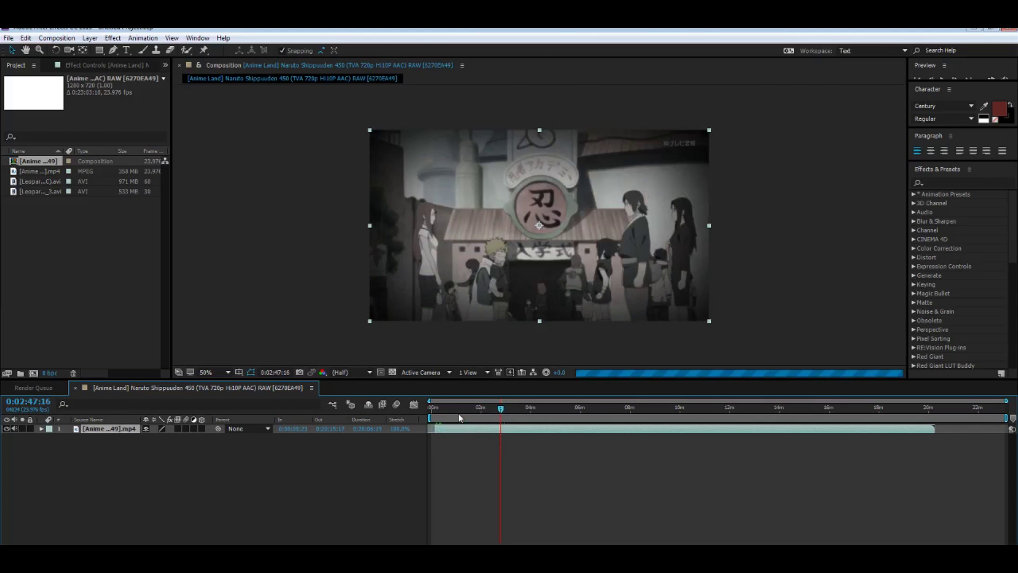
key(Home)
key(=)
key(=)
key(=)
key(=)
key(=)
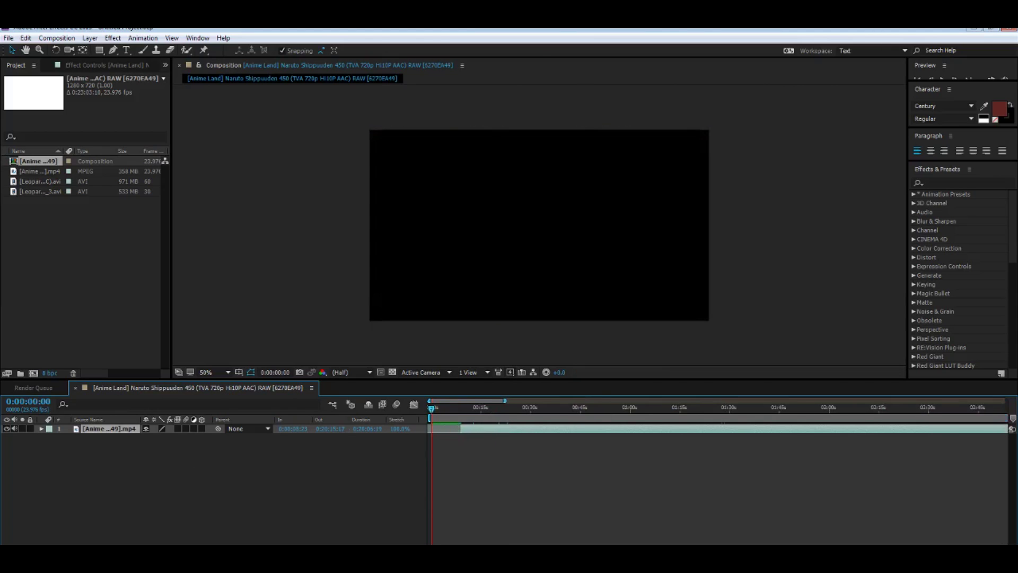
drag(623, 431, 507, 441)
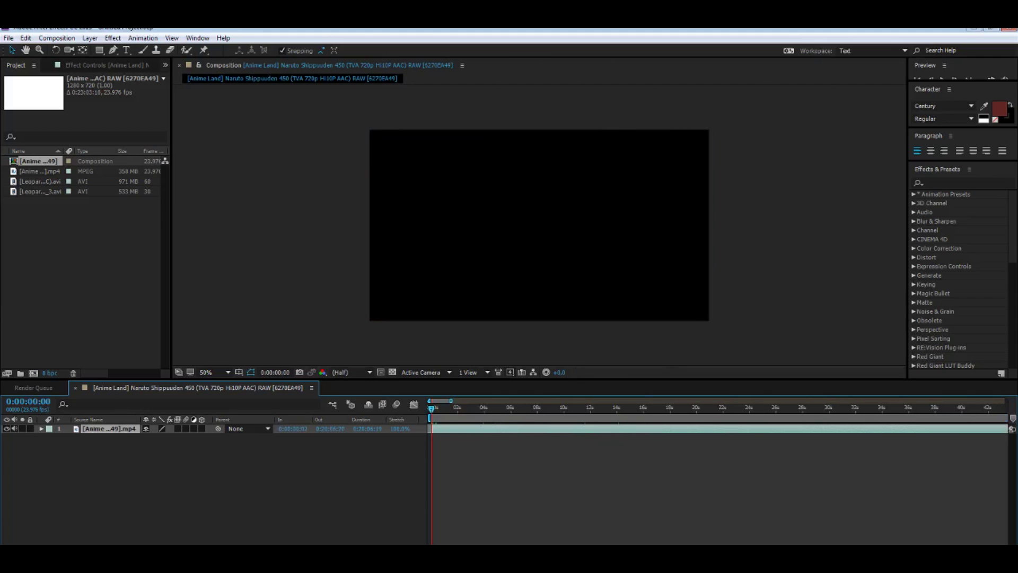
key(=)
key(=)
key(=)
key(=)
key(=)
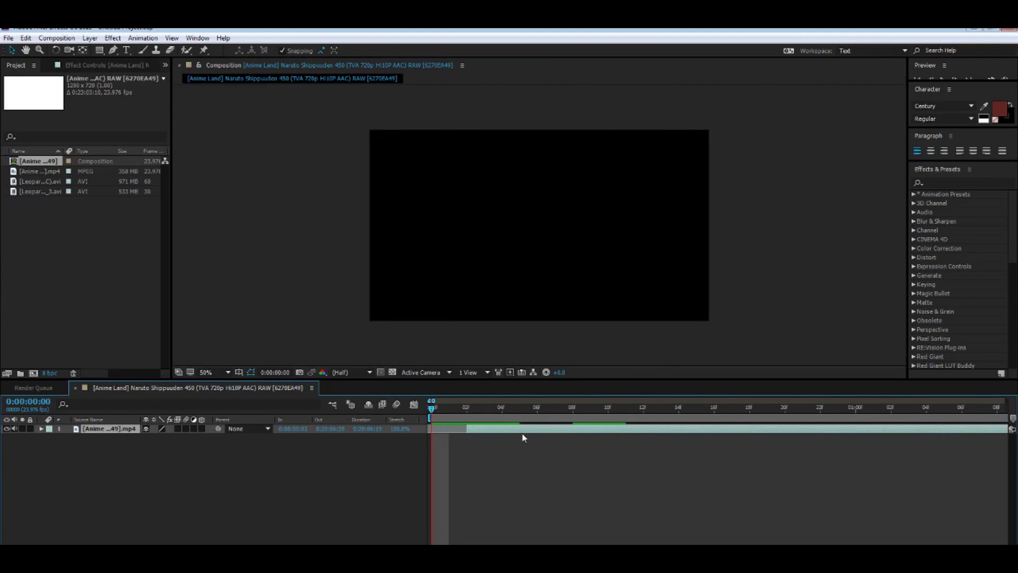
drag(513, 435, 481, 432)
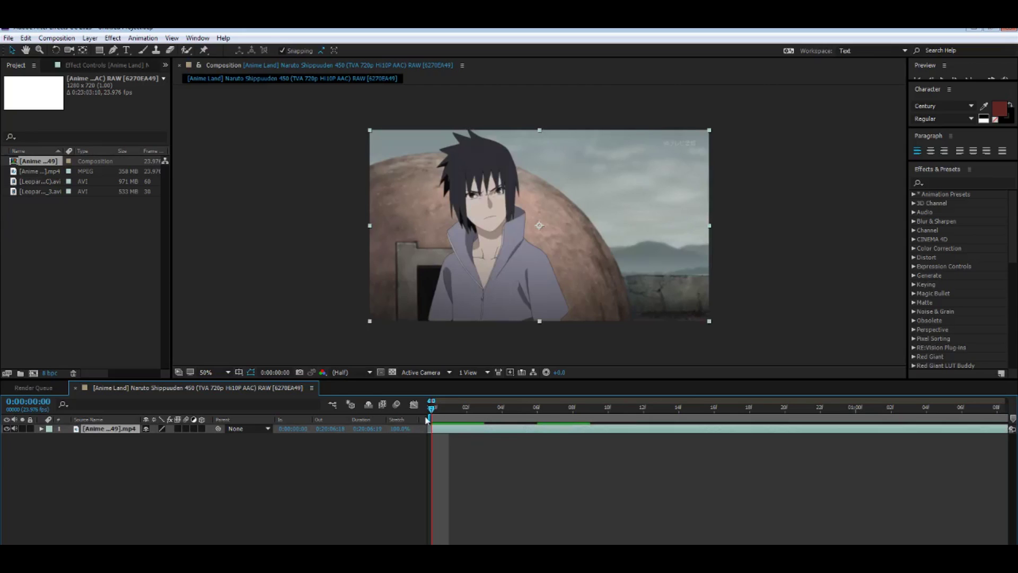
Split the clip at 0:00:00:21, delete the part after it, and return to the start of the composition
drag(432, 409, 803, 409)
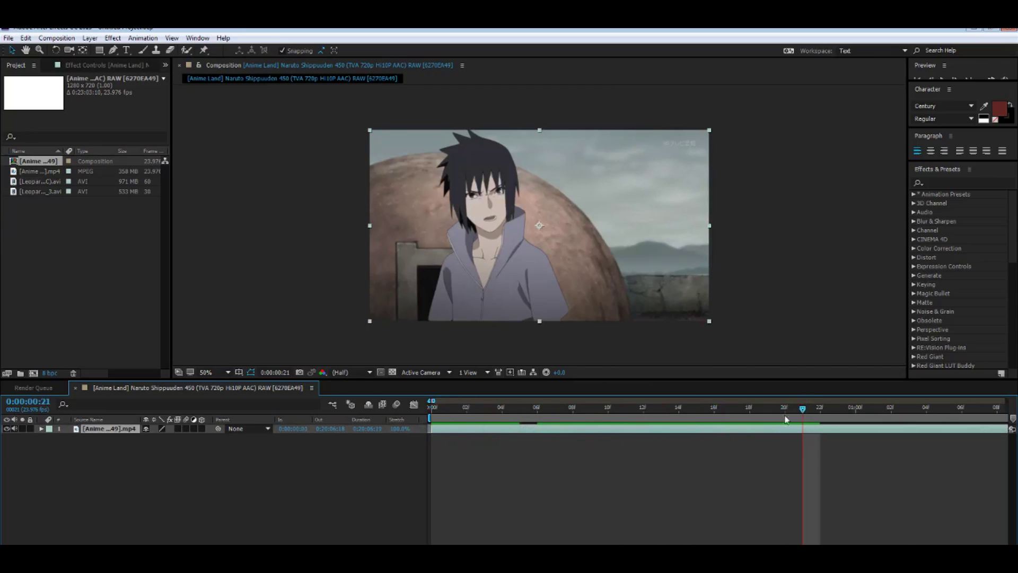
key(ctrl+shift+d)
key(Delete)
drag(802, 410, 287, 433)
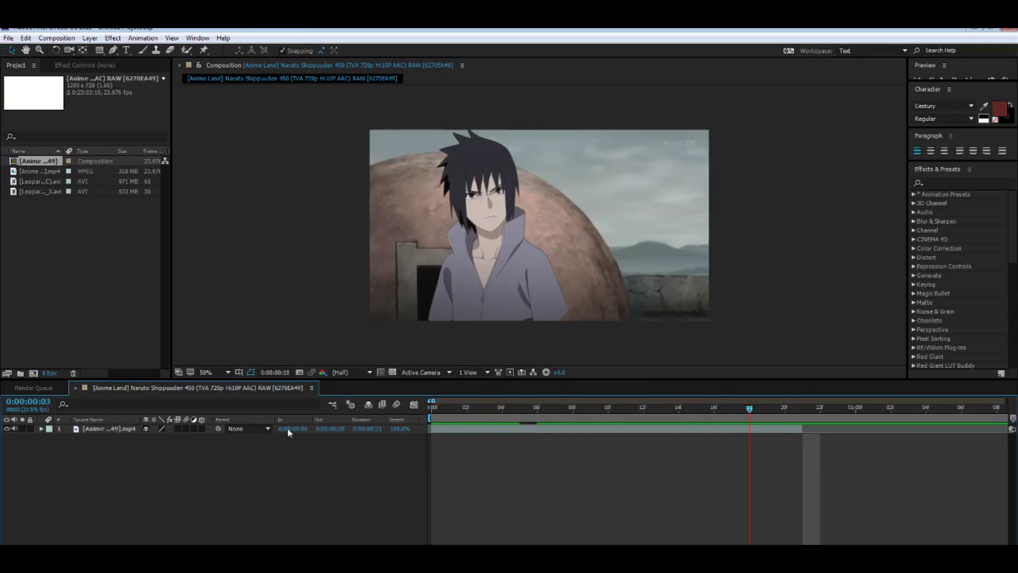
key(Home)
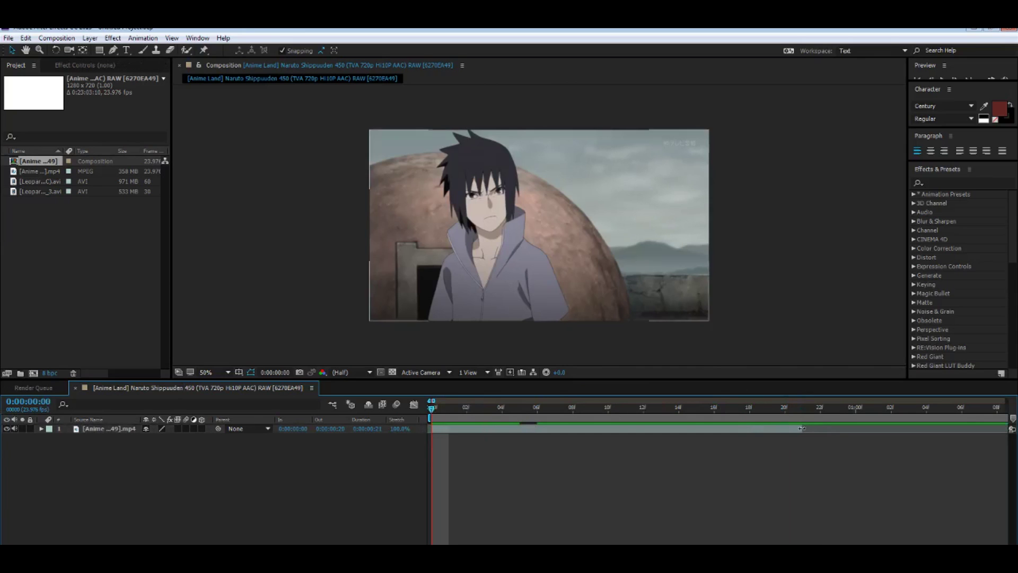
Find the Motion Tile effect and apply it to the trimmed Naruto Shippuuden clip
click(750, 431)
click(927, 183)
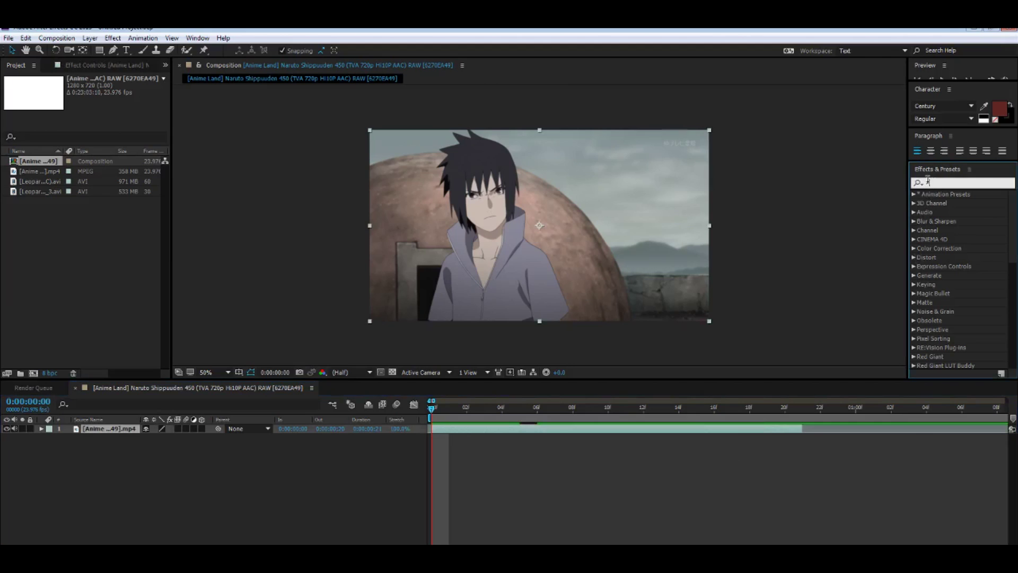
text(mo)
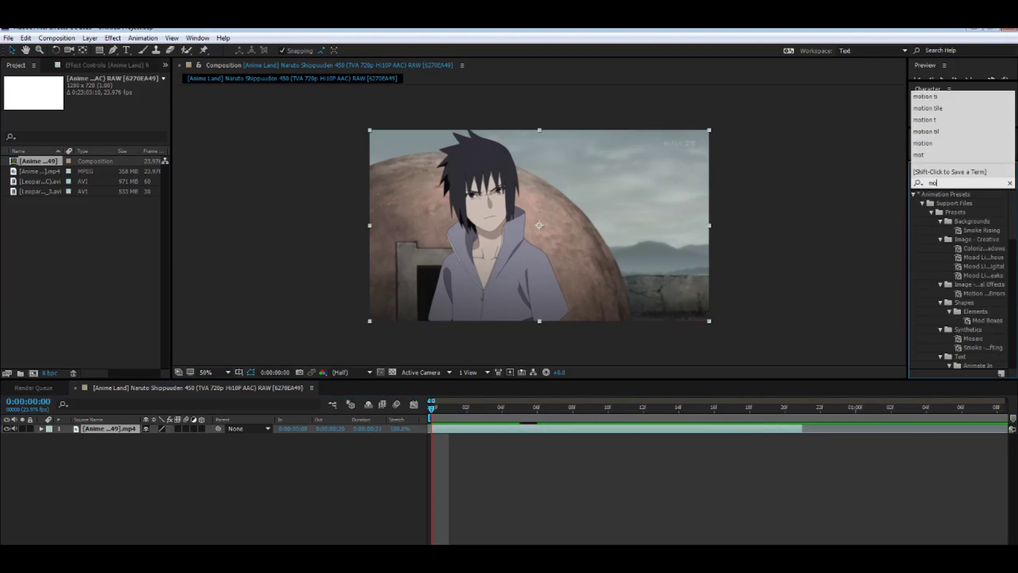
text(tion)
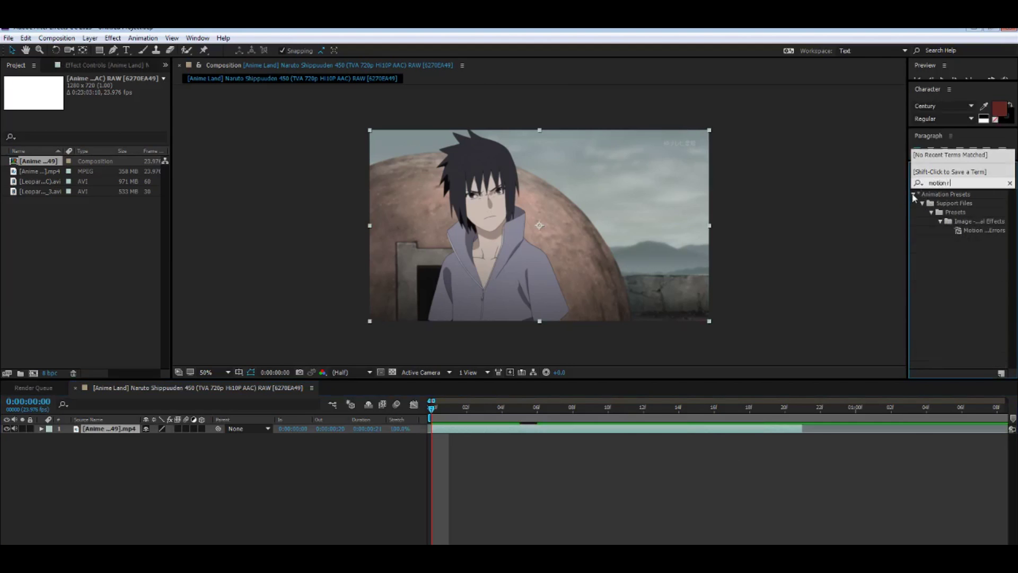
text( ti)
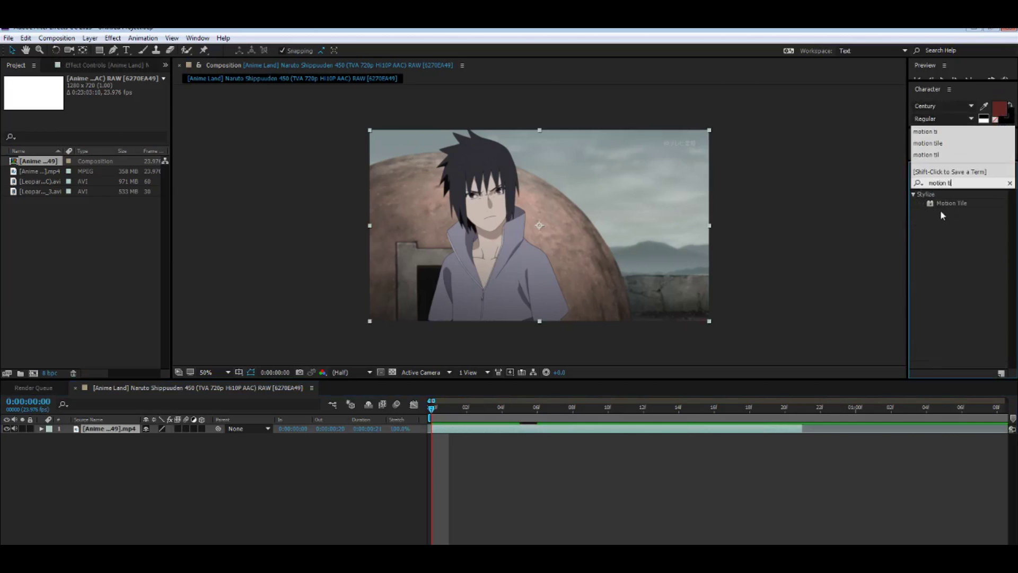
drag(949, 204, 595, 432)
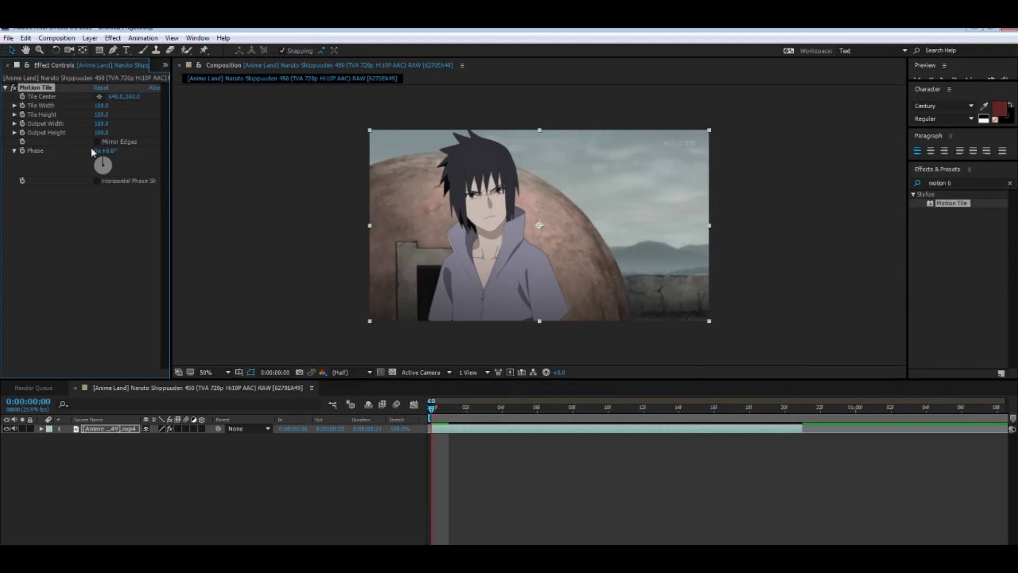
Enable Mirror Edges in Motion Tile and raise the output width to about 520 and the output height to about 570
click(97, 141)
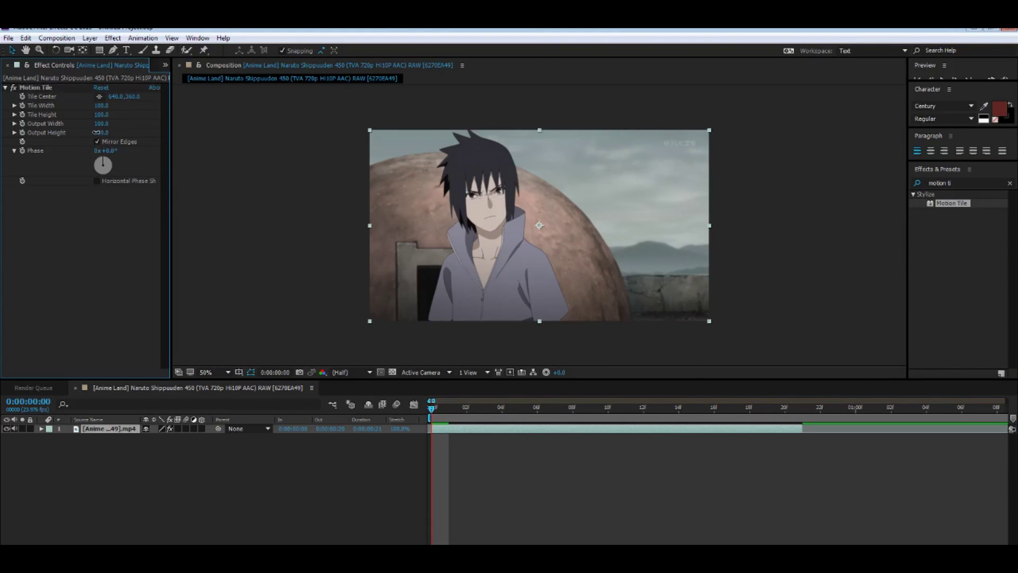
drag(96, 132, 123, 119)
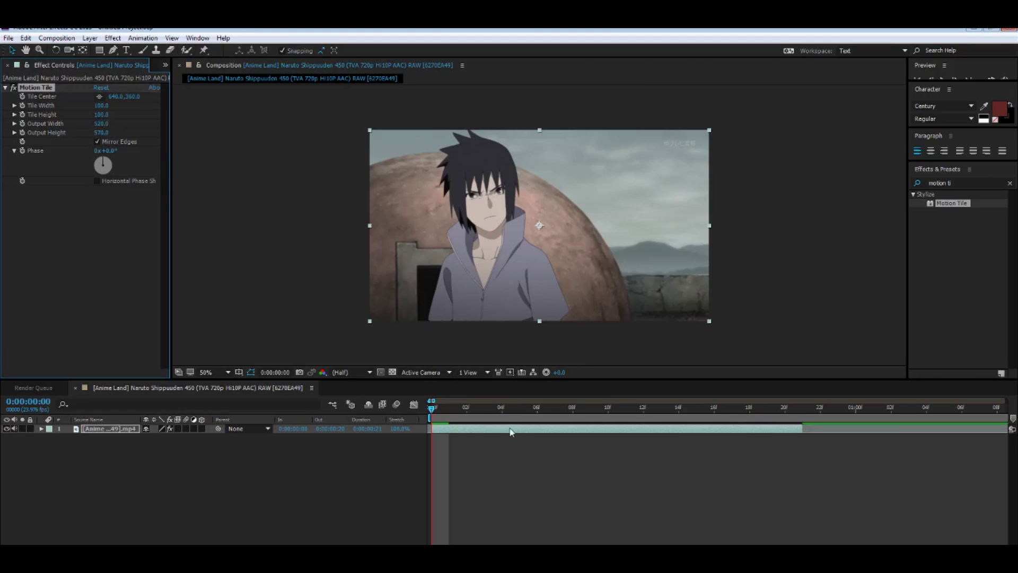
drag(433, 411, 326, 394)
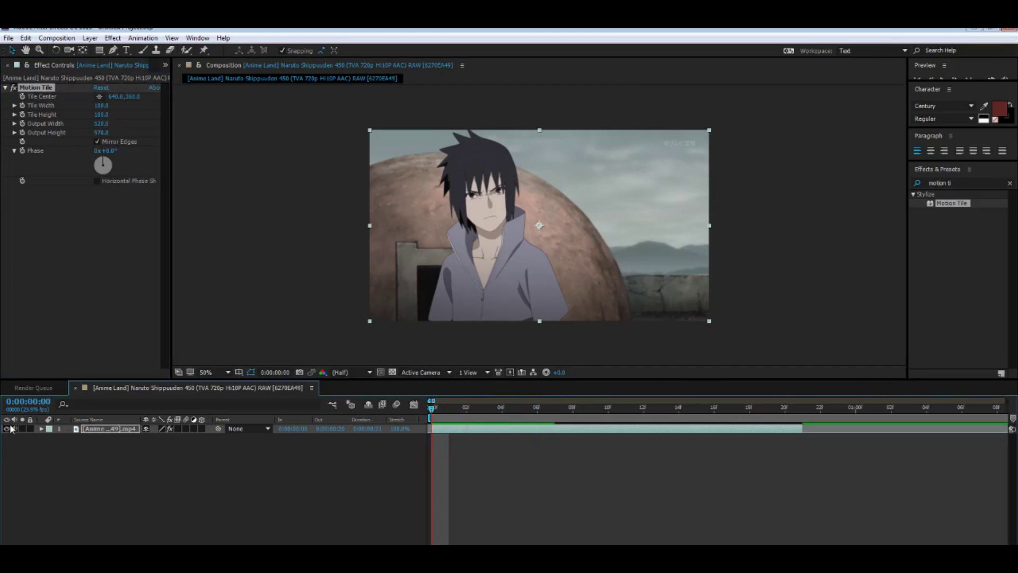
Start Position keyframes on the clip at 0:00:00:00 and set the position to 640, 420 at 0:00:00:02
click(41, 429)
click(51, 447)
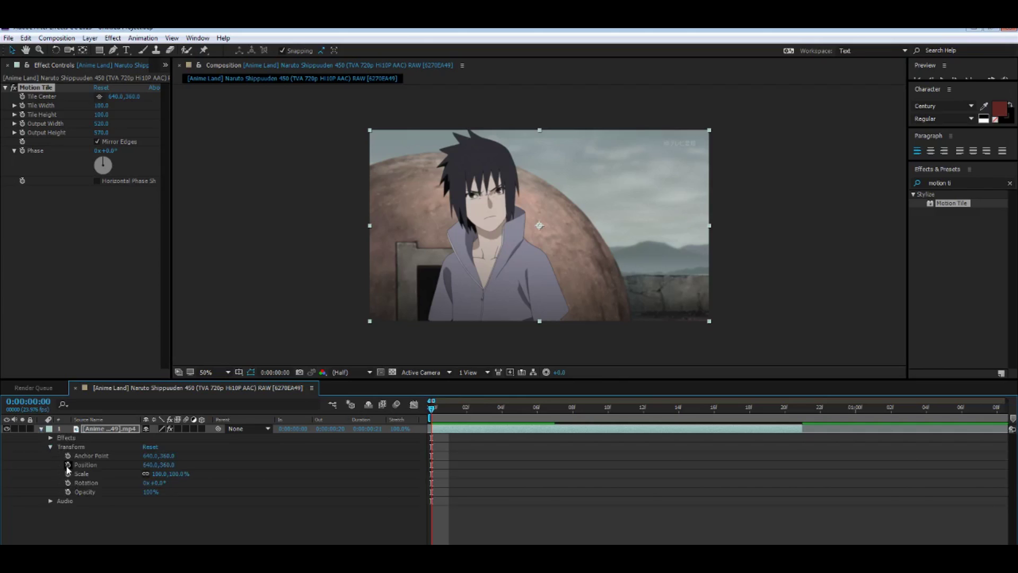
click(68, 465)
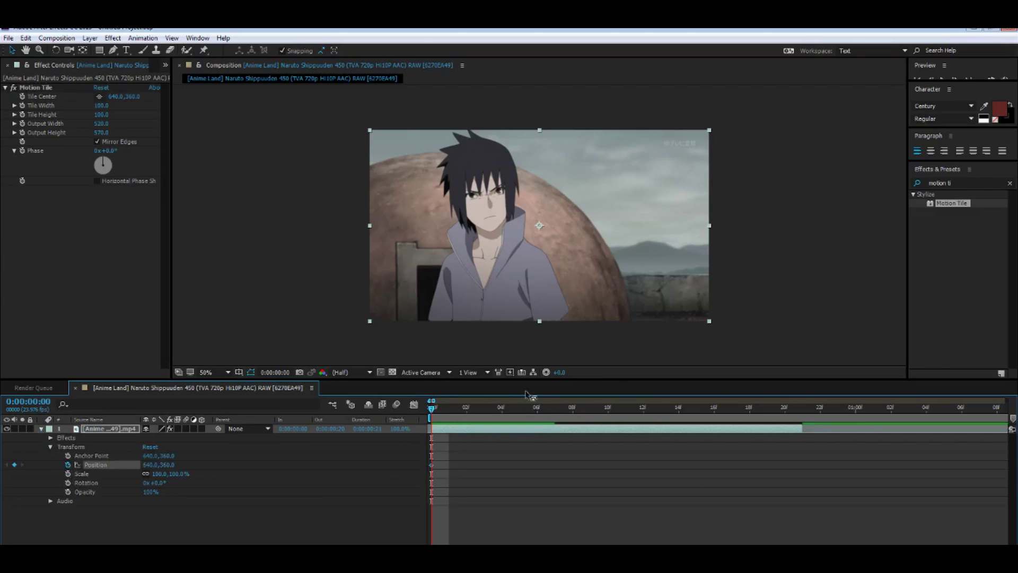
click(954, 78)
click(954, 78)
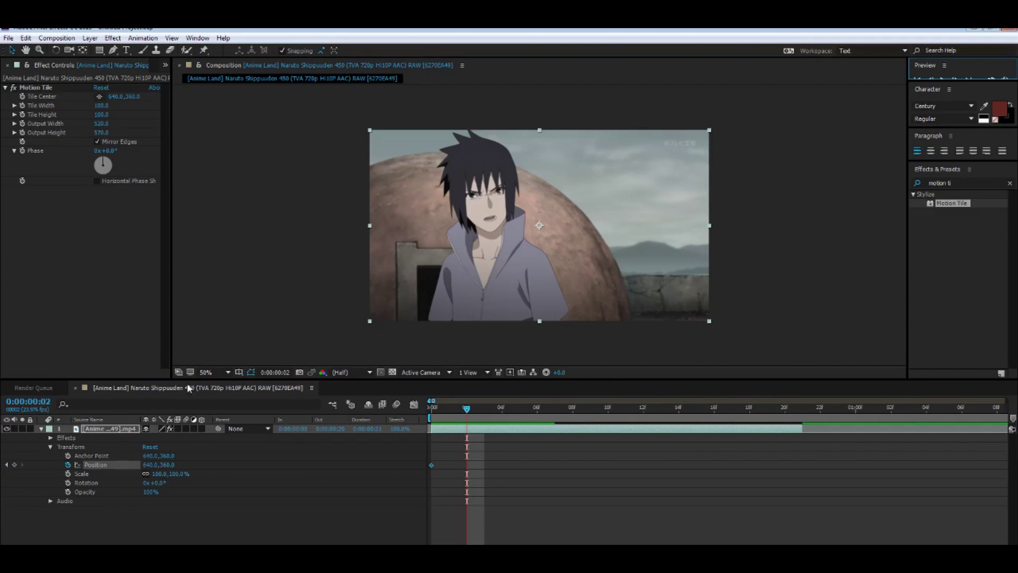
drag(161, 466, 198, 464)
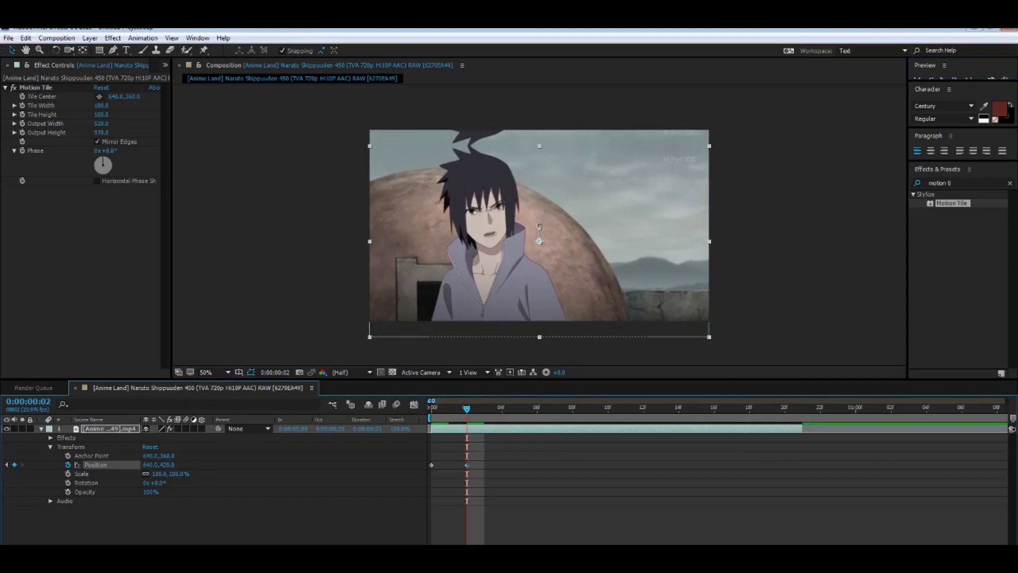
Keyframe the clip's position at 640, 307 at 0:00:00:04 and at 640, 394 at 0:00:00:07
click(954, 78)
click(954, 77)
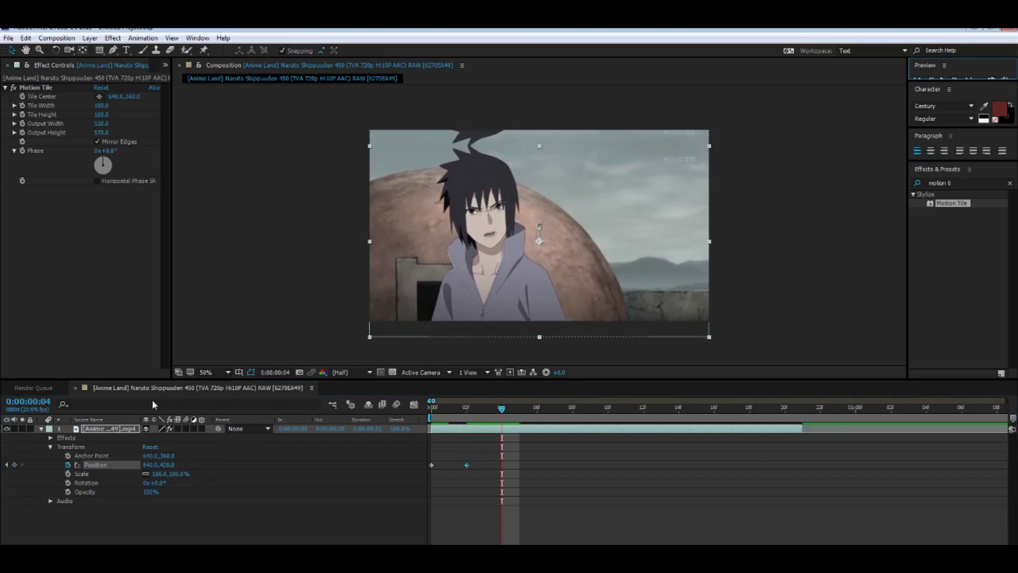
drag(158, 462, 108, 460)
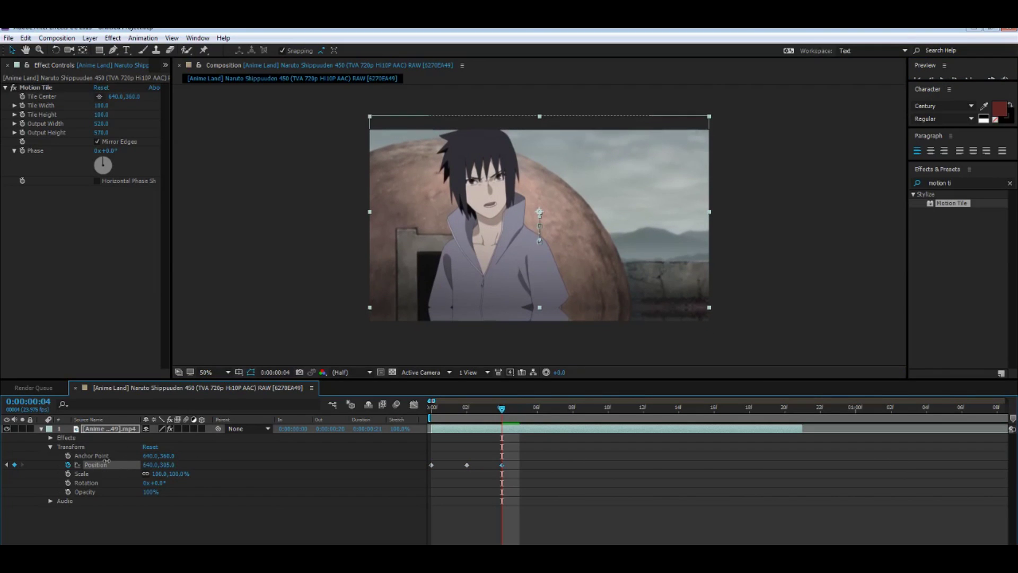
click(956, 77)
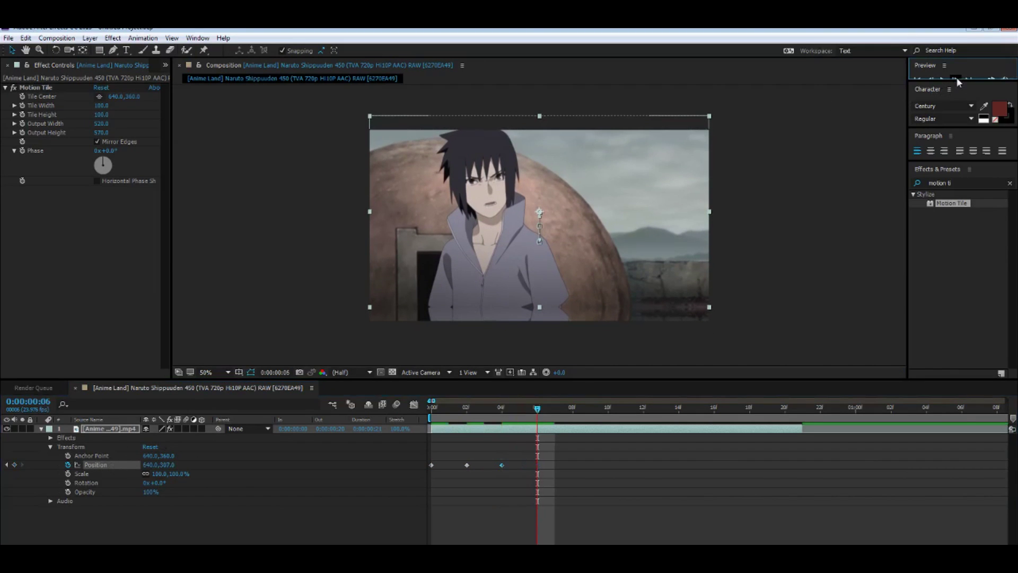
drag(169, 464, 228, 454)
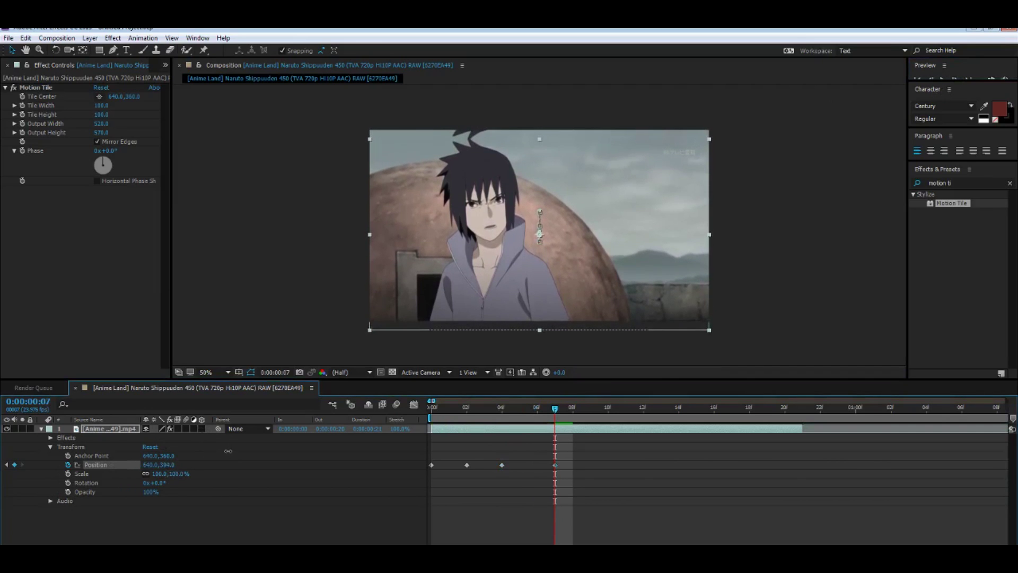
Add a Position keyframe at 0:00:00:11 with the vertical value set to 360
click(956, 75)
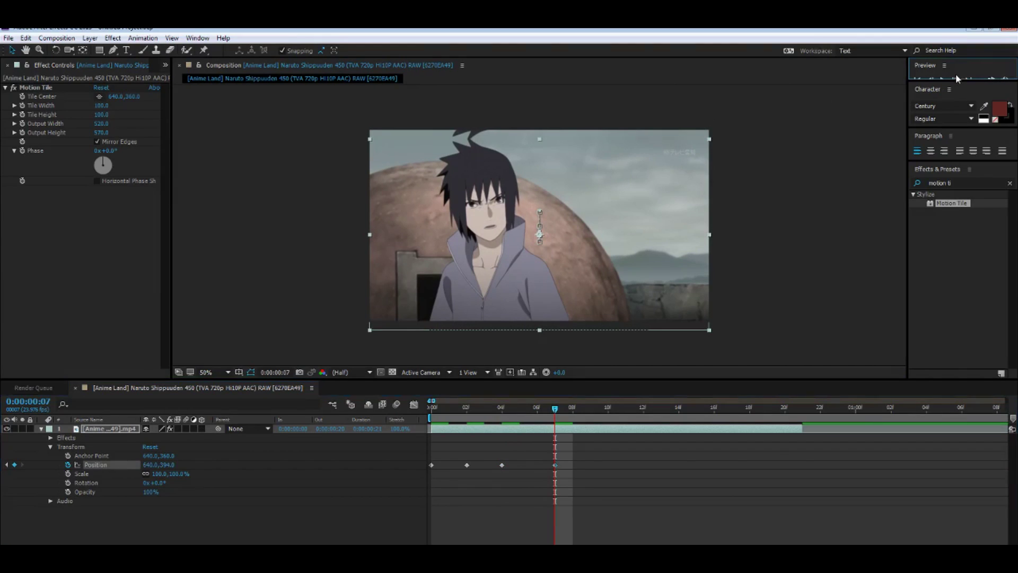
click(954, 76)
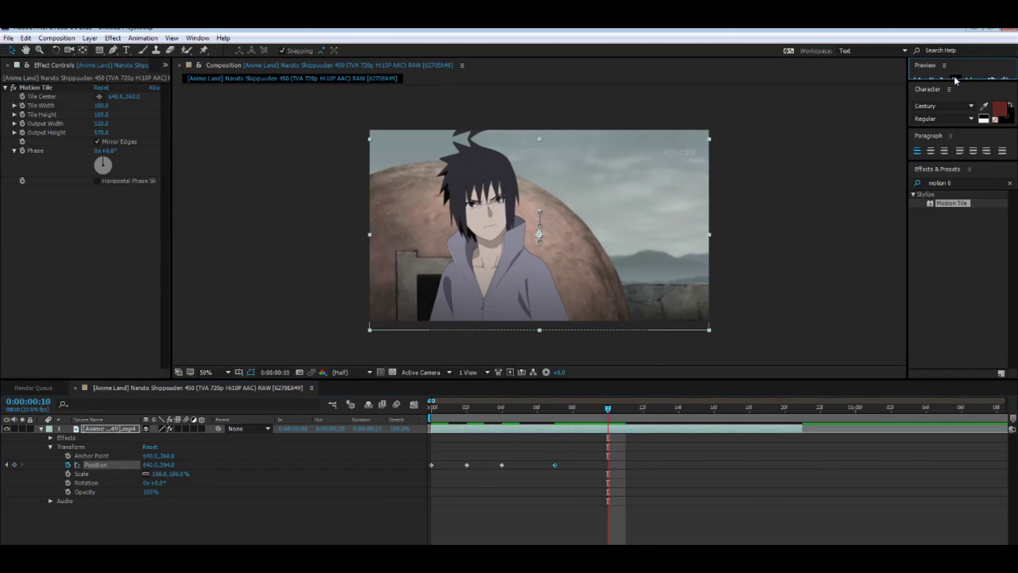
click(955, 78)
click(166, 464)
text(360)
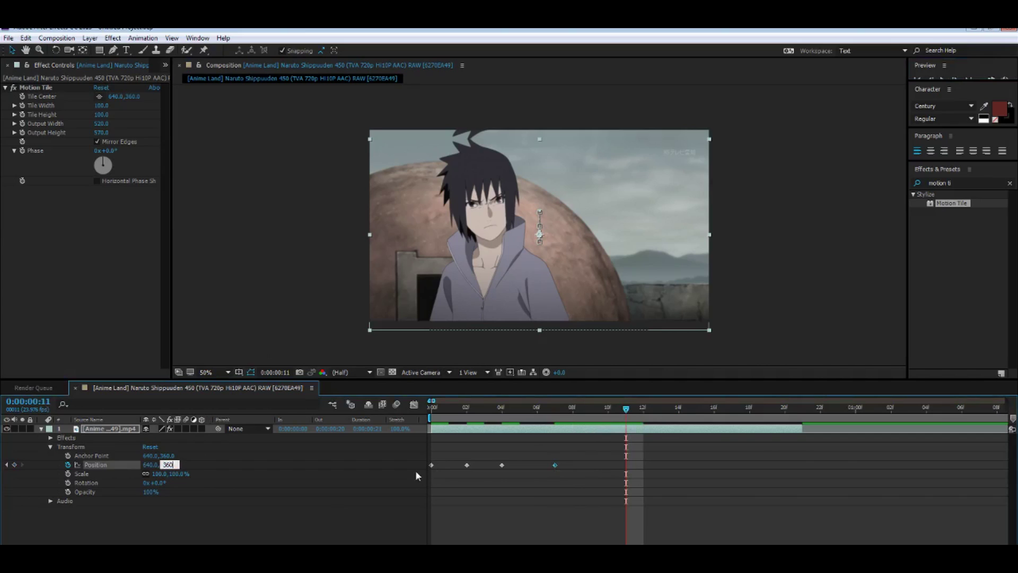
key(Return)
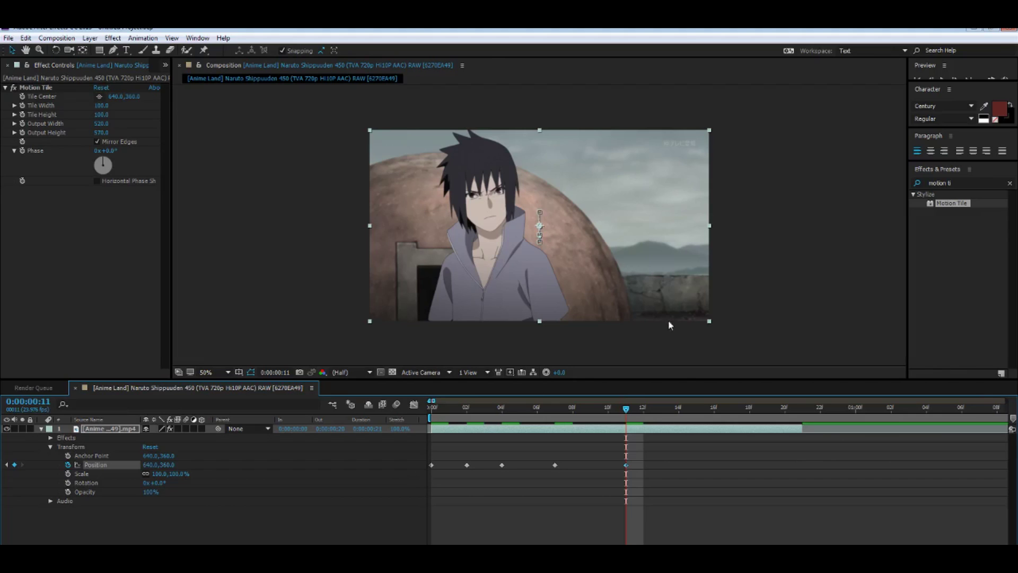
Apply Easy Ease to all the Position keyframes, enable motion blur for the clip, and return to the composition's start
key(Home)
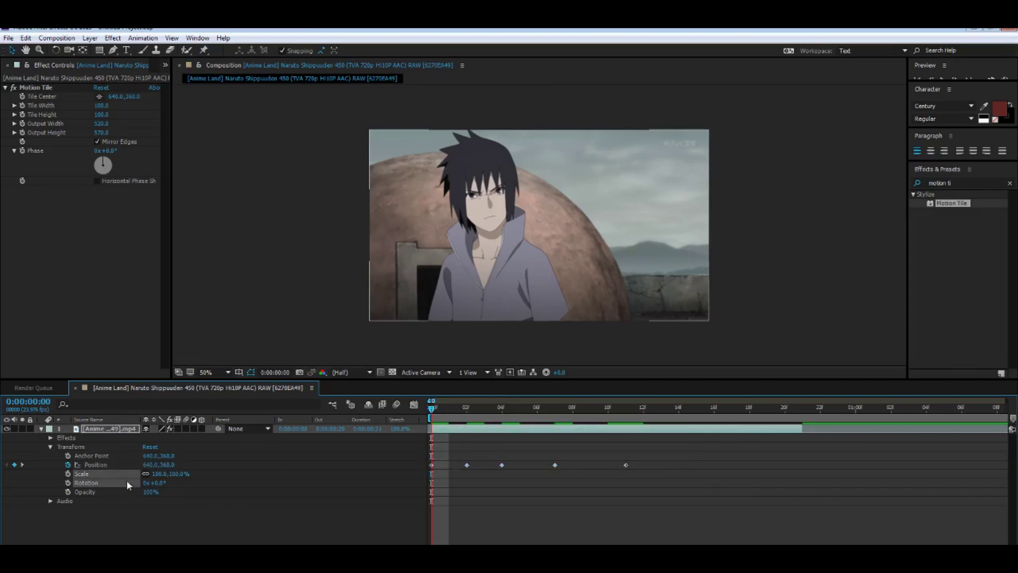
drag(743, 474, 400, 452)
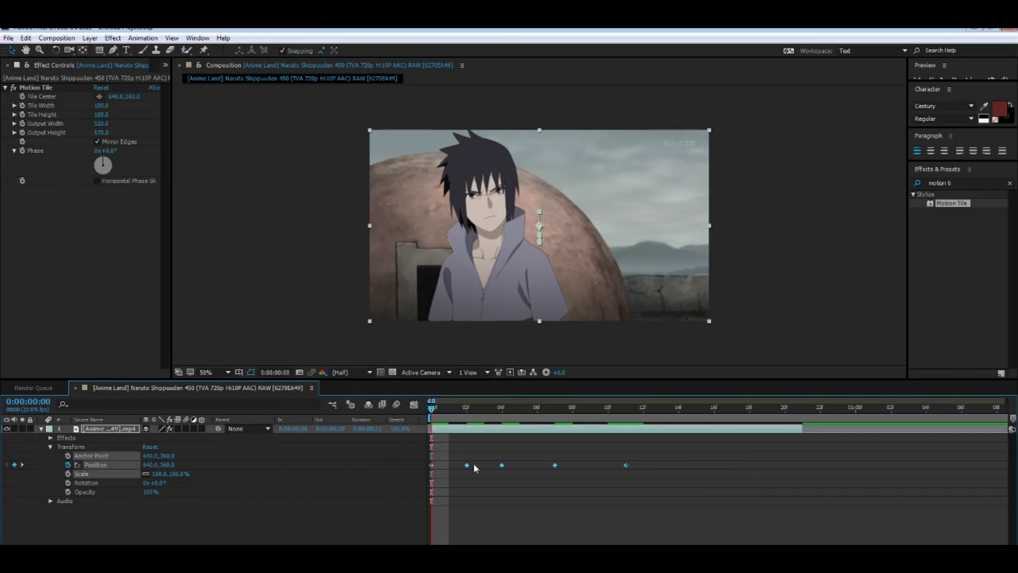
right_click(467, 469)
mouse_move(536, 460)
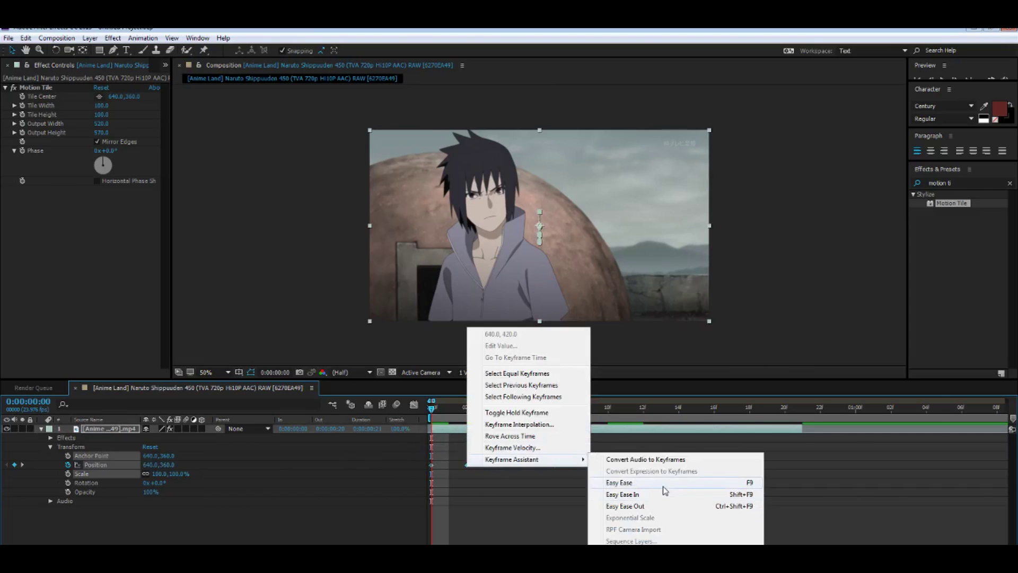
click(663, 486)
drag(431, 408, 573, 408)
key(Home)
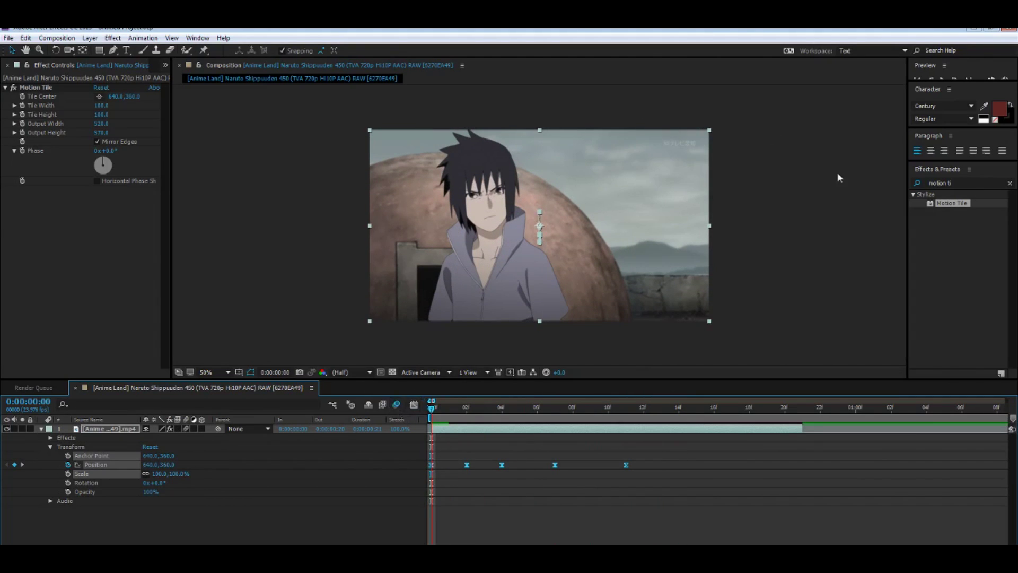
Shorten the work area so that it ends with the trimmed clip at 0:00:00:21
key(minus)
key(minus)
key(minus)
key(minus)
key(minus)
key(minus)
key(minus)
key(minus)
key(minus)
key(minus)
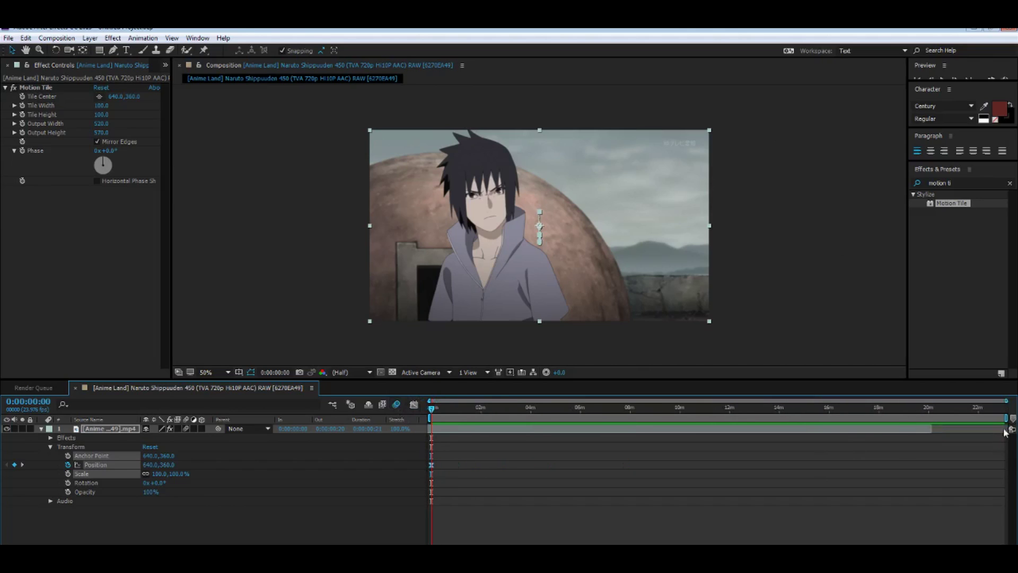
key(End)
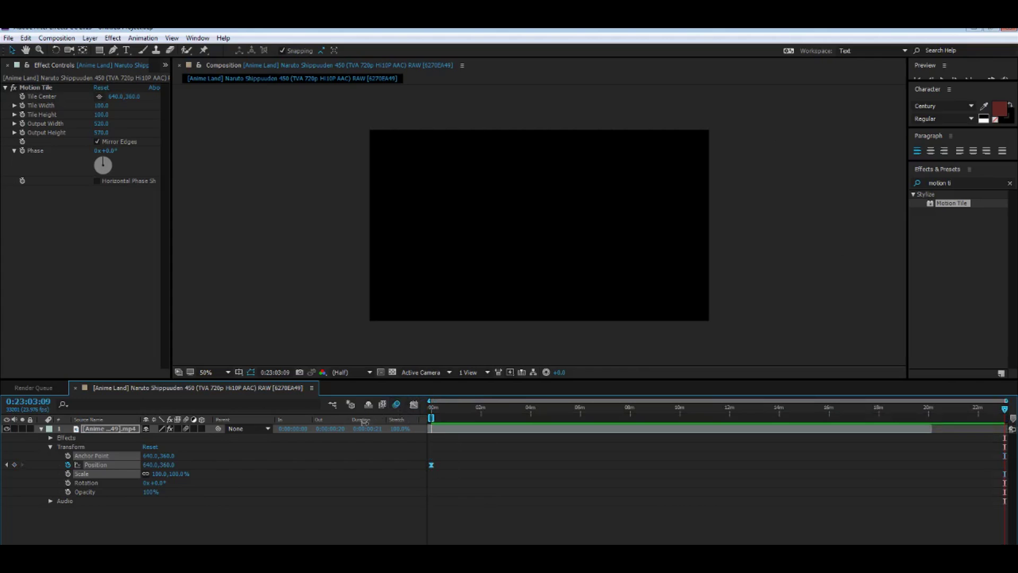
key(Home)
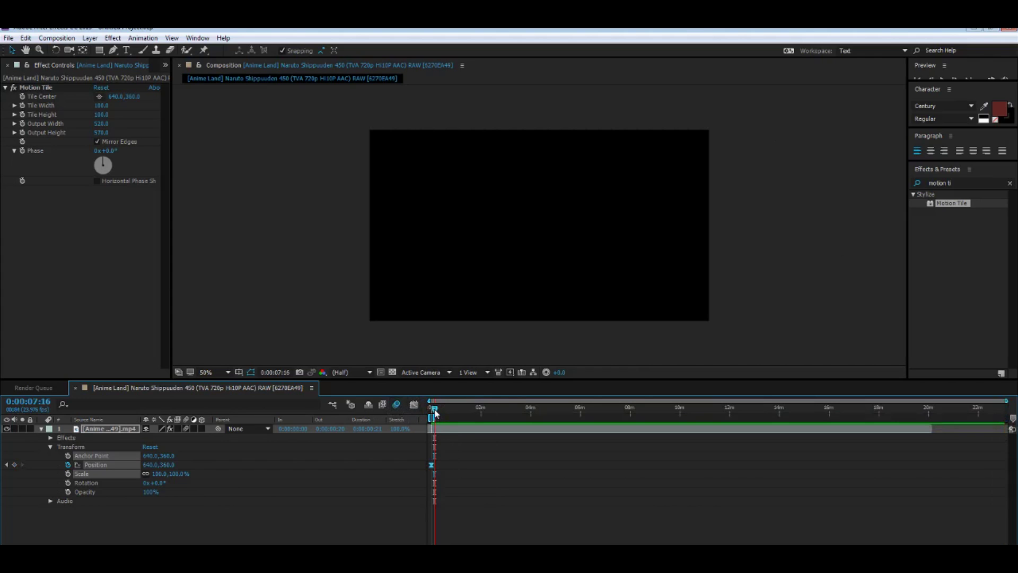
key(equal)
key(equal)
key(equal)
key(equal)
key(equal)
key(equal)
key(equal)
key(equal)
key(equal)
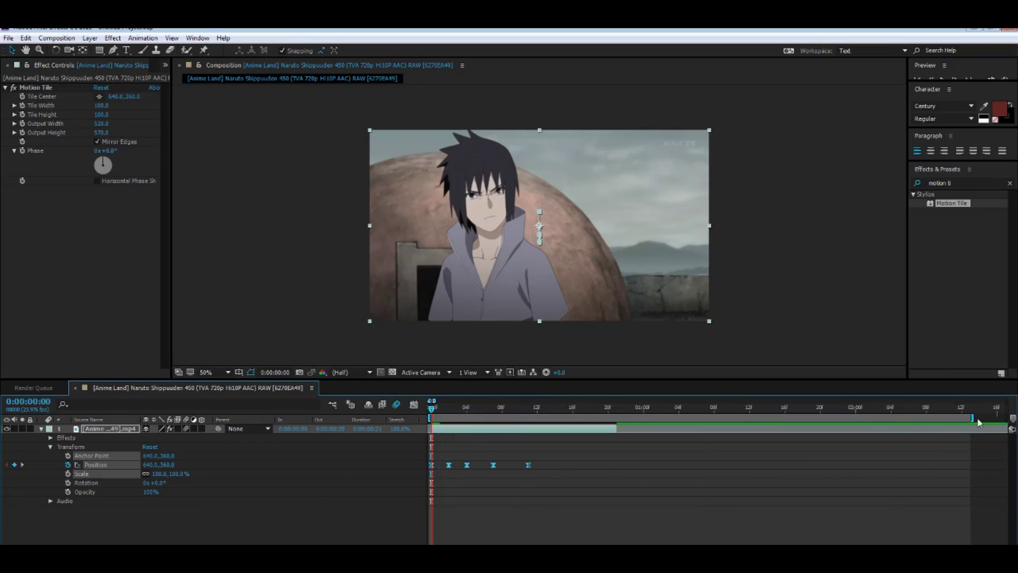
drag(970, 419, 616, 443)
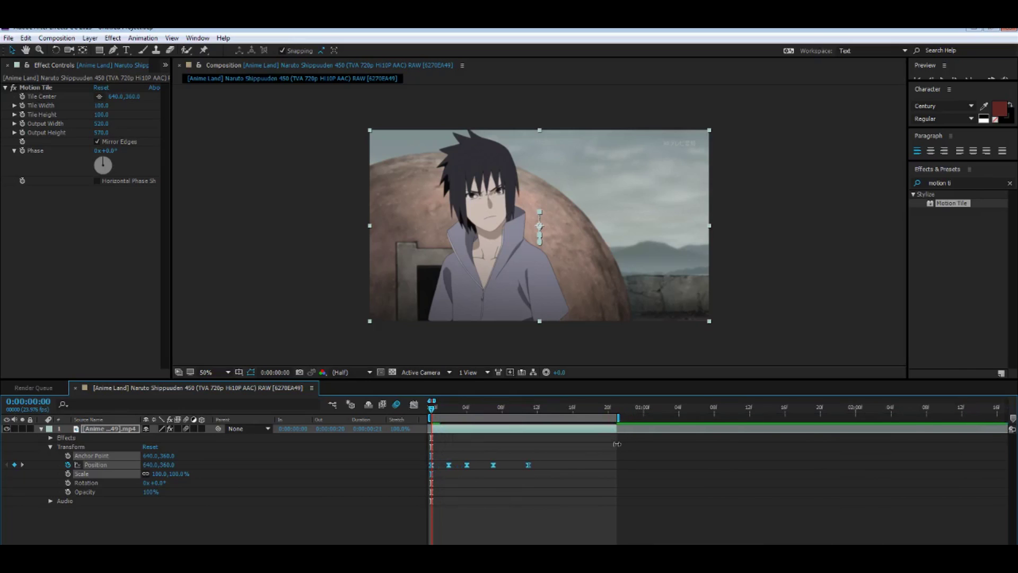
Preview the clip's position animation and examine the motion blur around the keyframe at 0:00:00:07
click(577, 410)
key(space)
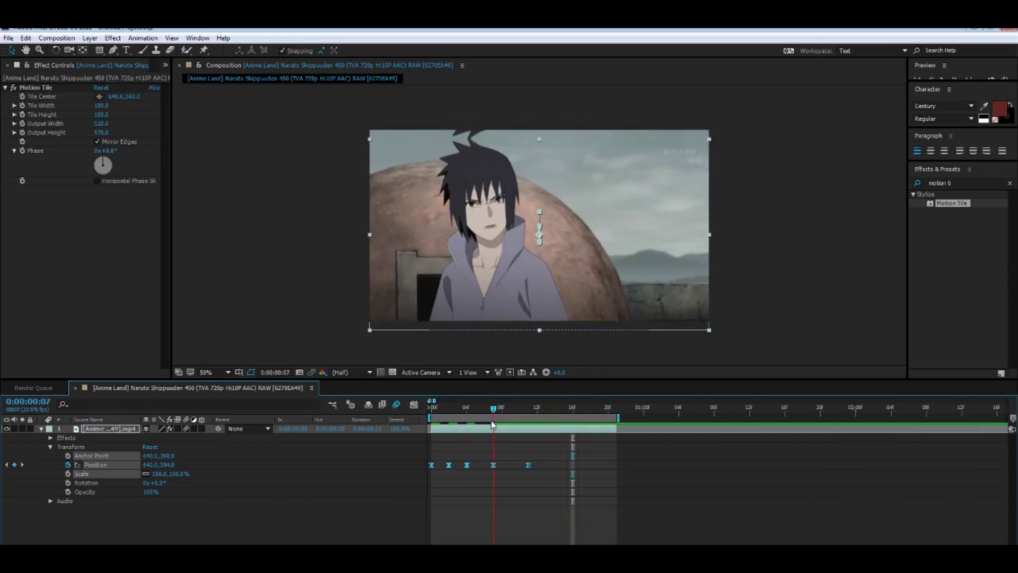
click(491, 421)
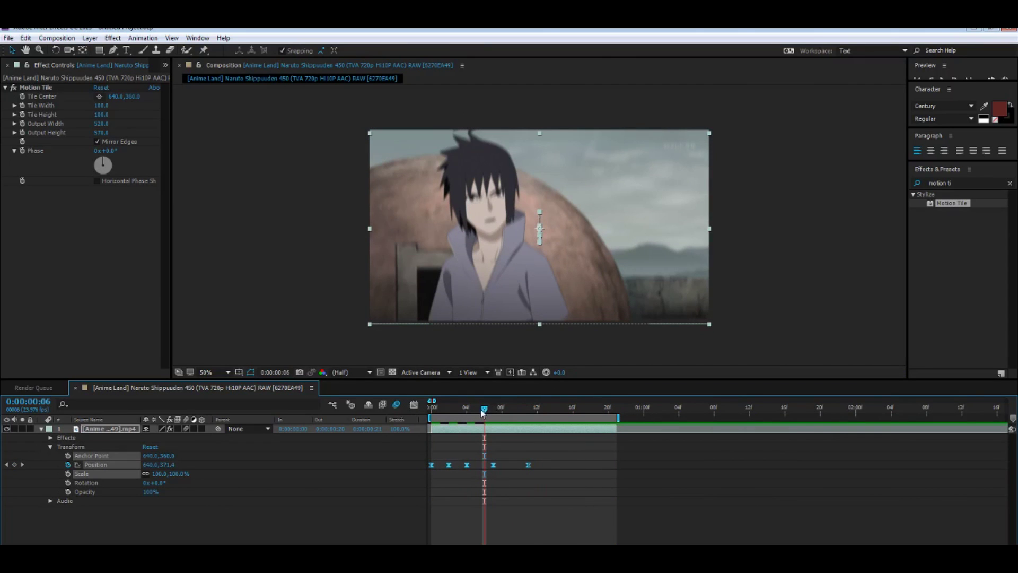
drag(484, 413, 493, 413)
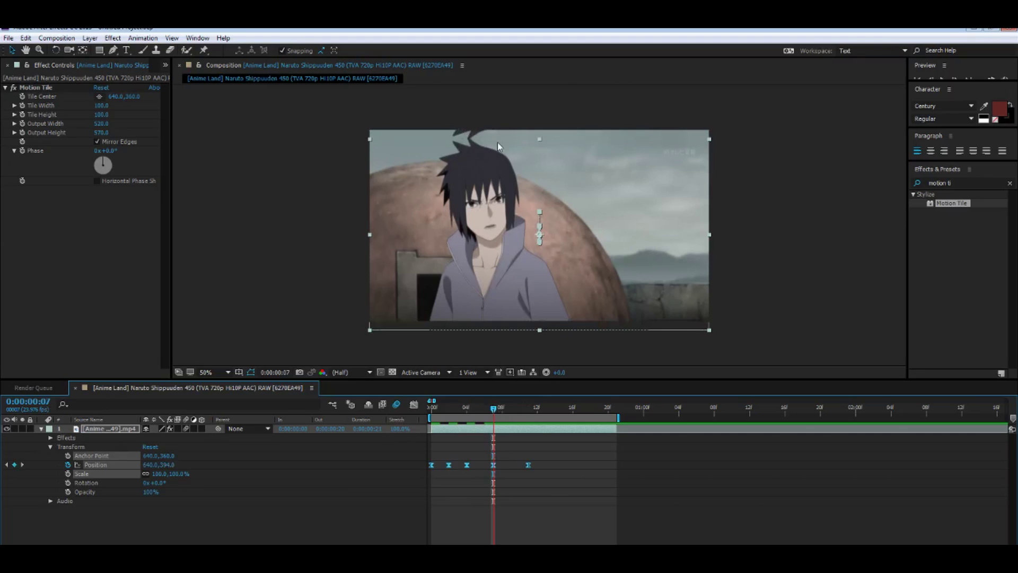
Add an adjustment layer above the clip and move the current time to the clip's end at 0:00:00:21
right_click(221, 489)
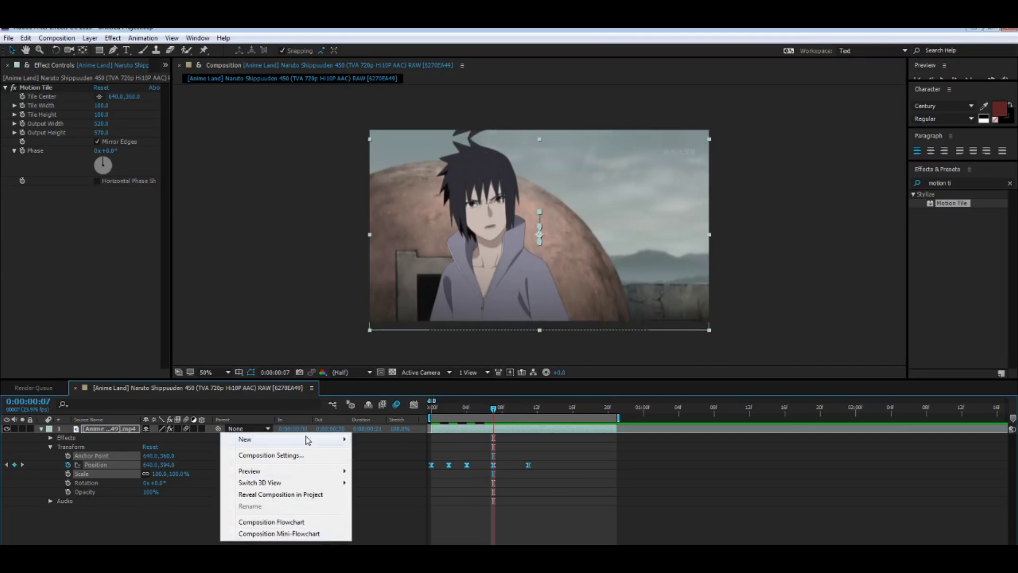
mouse_move(309, 439)
click(392, 525)
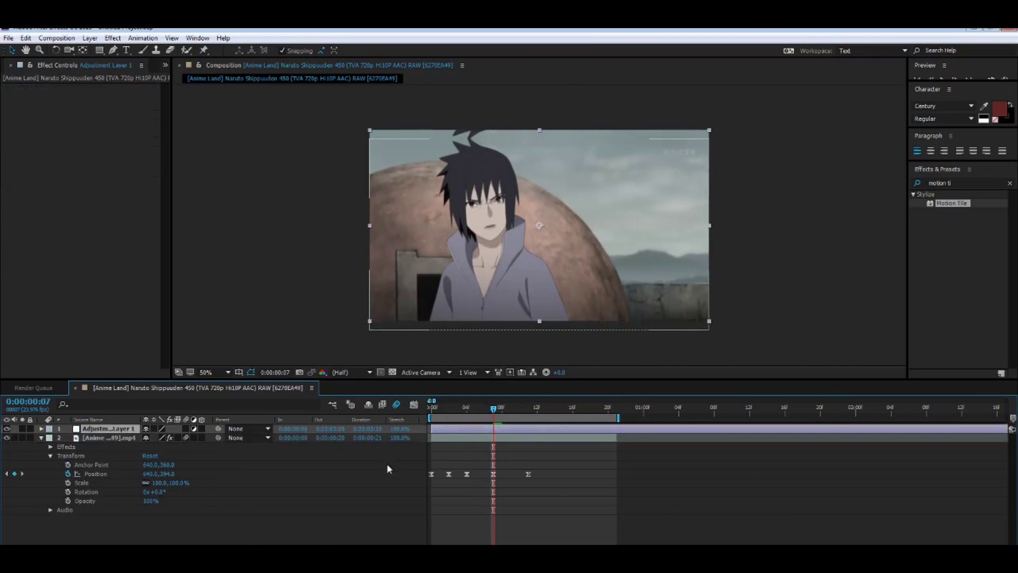
drag(496, 413, 612, 419)
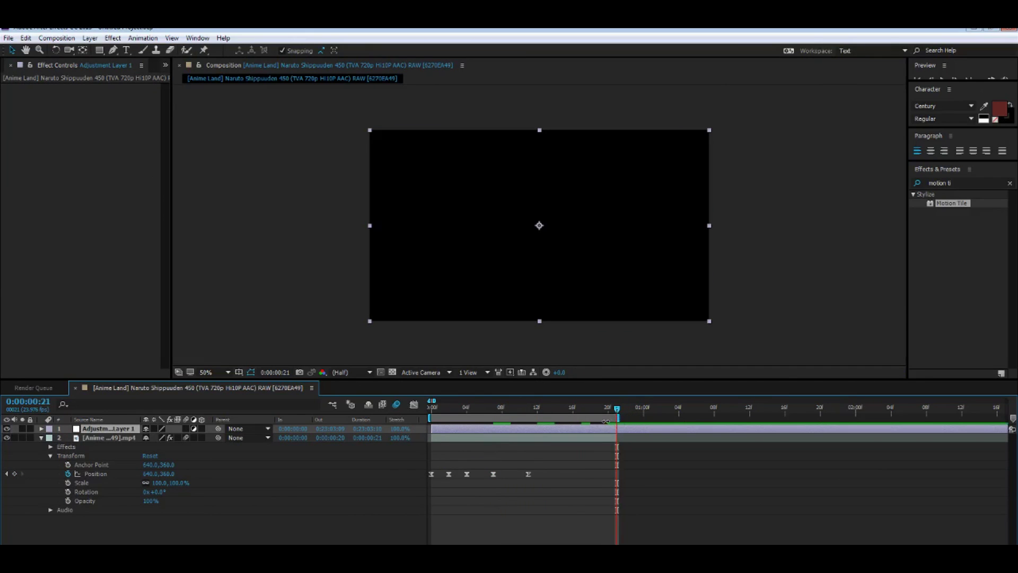
Split the adjustment layer at 0:00:00:21, delete the part beyond that time, and return to the composition's start
key(ctrl+shift+d)
key(Delete)
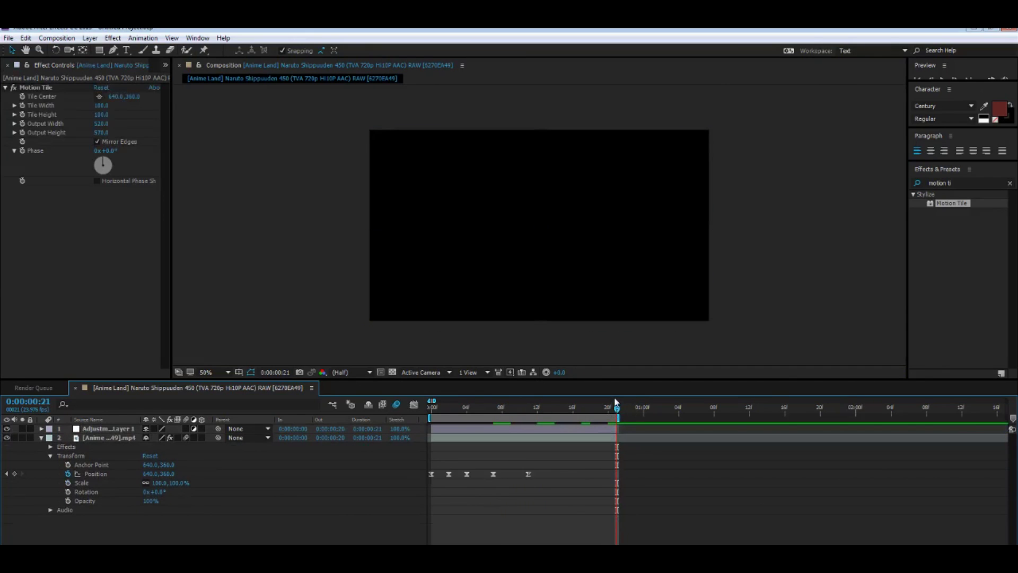
key(Home)
Apply the Motion Tile effect to the adjustment layer and set its Output Height to 89
click(495, 428)
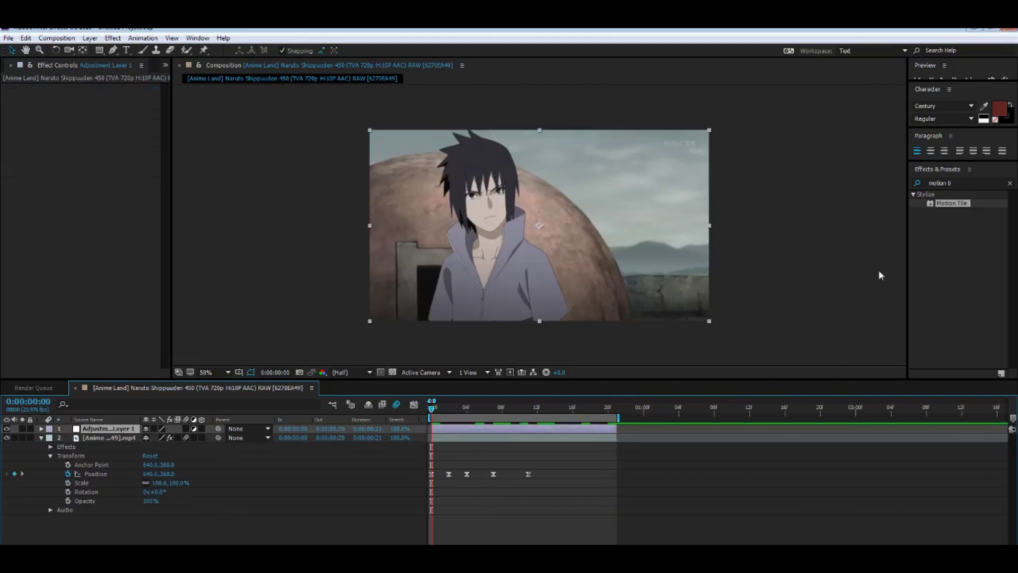
drag(946, 204, 530, 430)
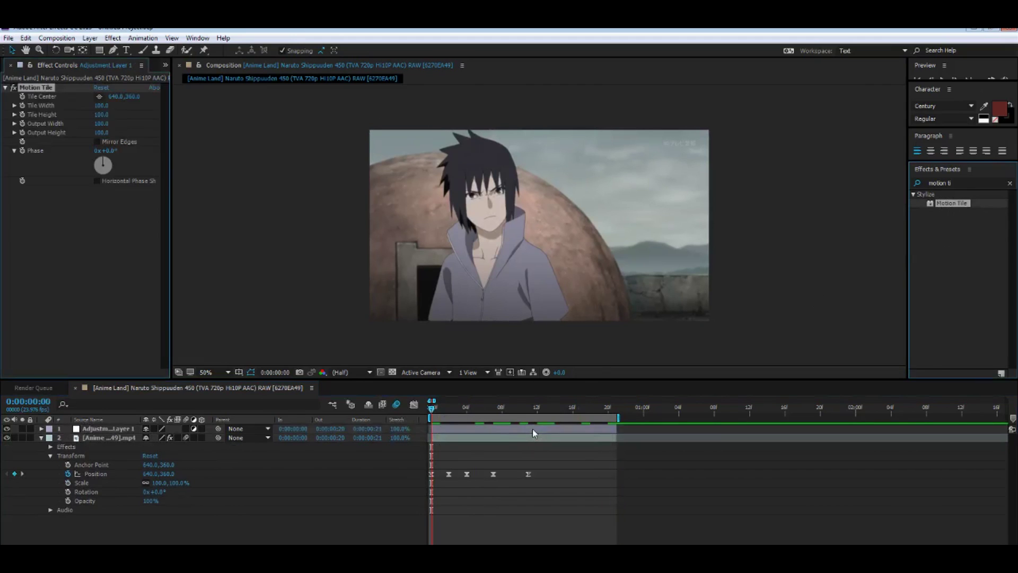
mouse_move(101, 134)
mouse_down()
mouse_move(93, 135)
mouse_move(102, 135)
mouse_up()
click(101, 135)
text(89)
key(Return)
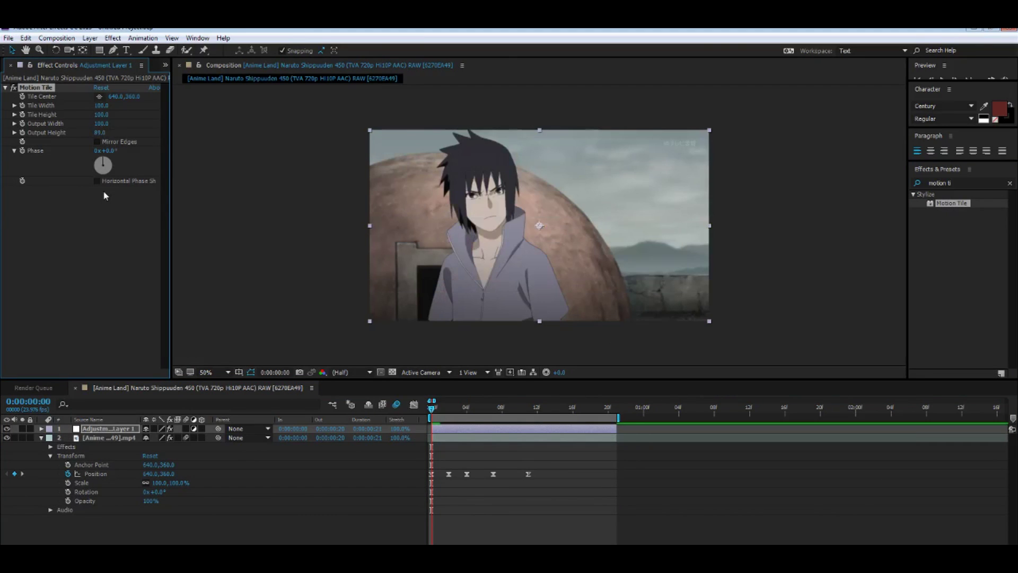
Set the Output Height of the adjustment layer's Motion Tile effect to 87
click(97, 124)
click(98, 133)
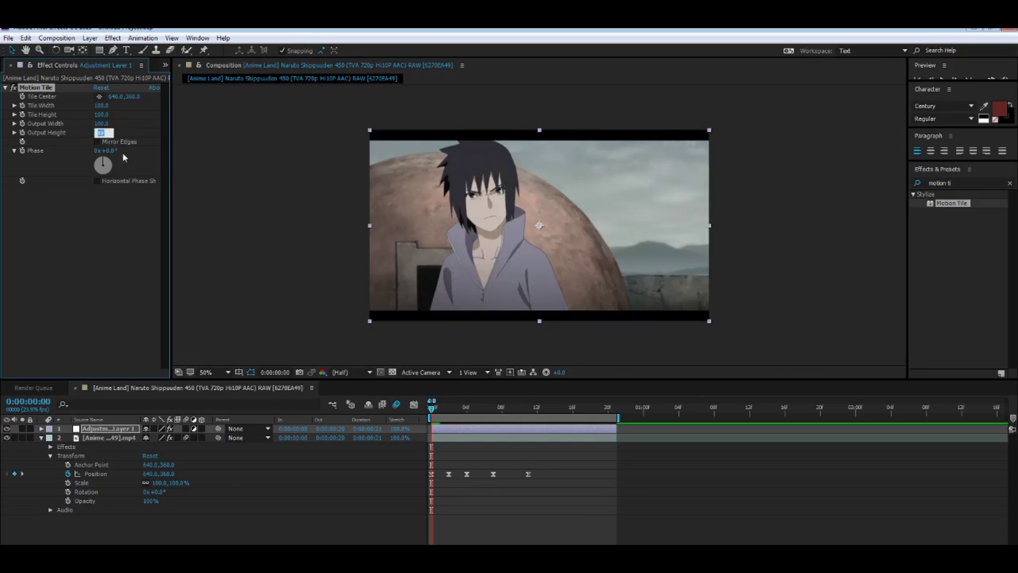
text(87)
key(Return)
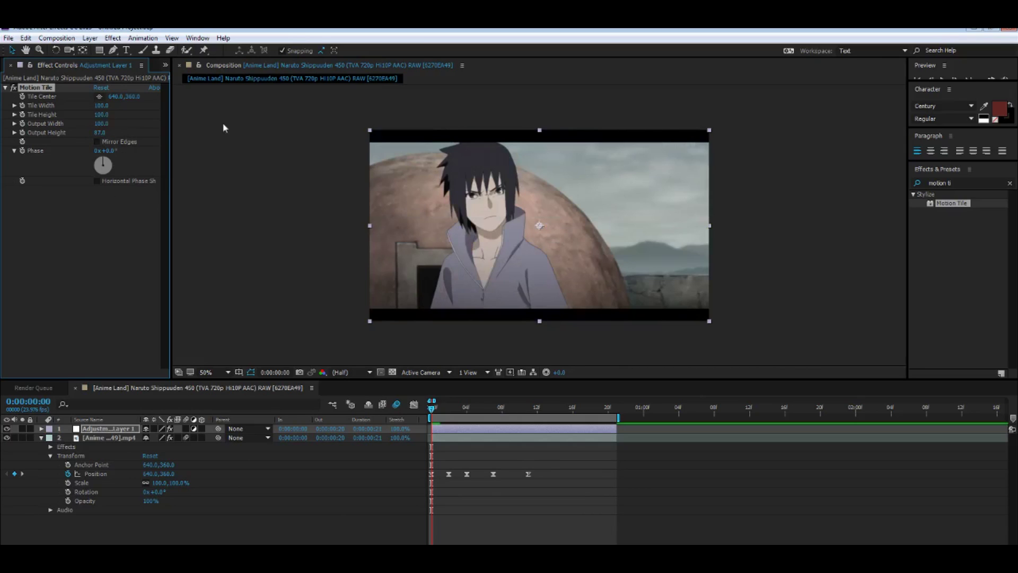
Preview the animated clip with the black bars from the composition's start
drag(431, 410, 254, 404)
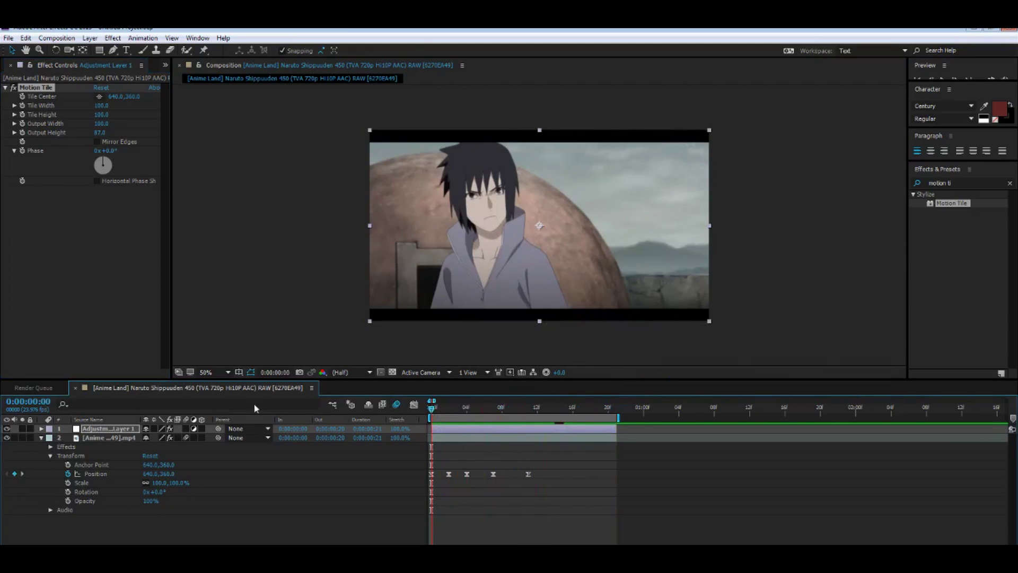
click(944, 78)
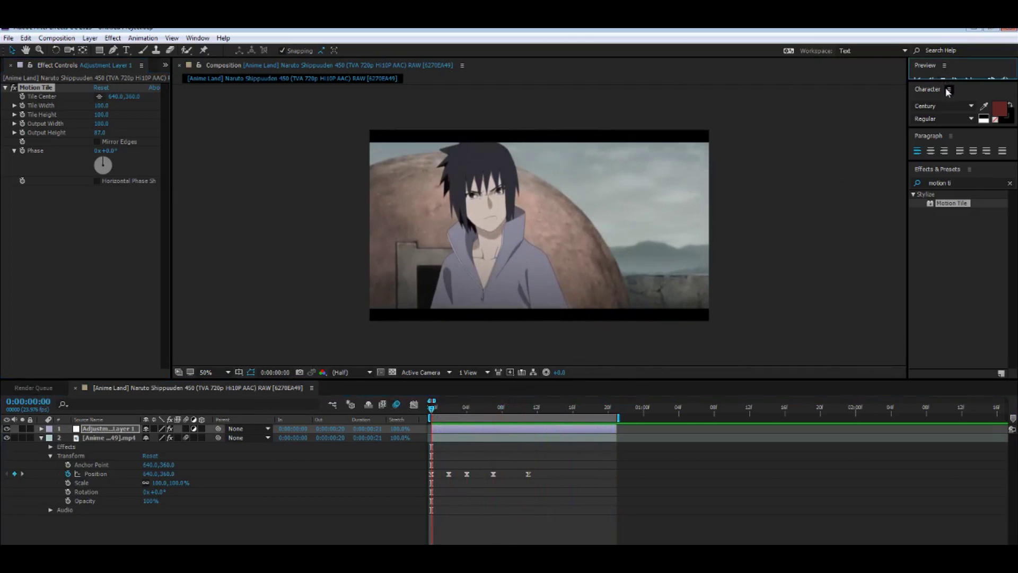